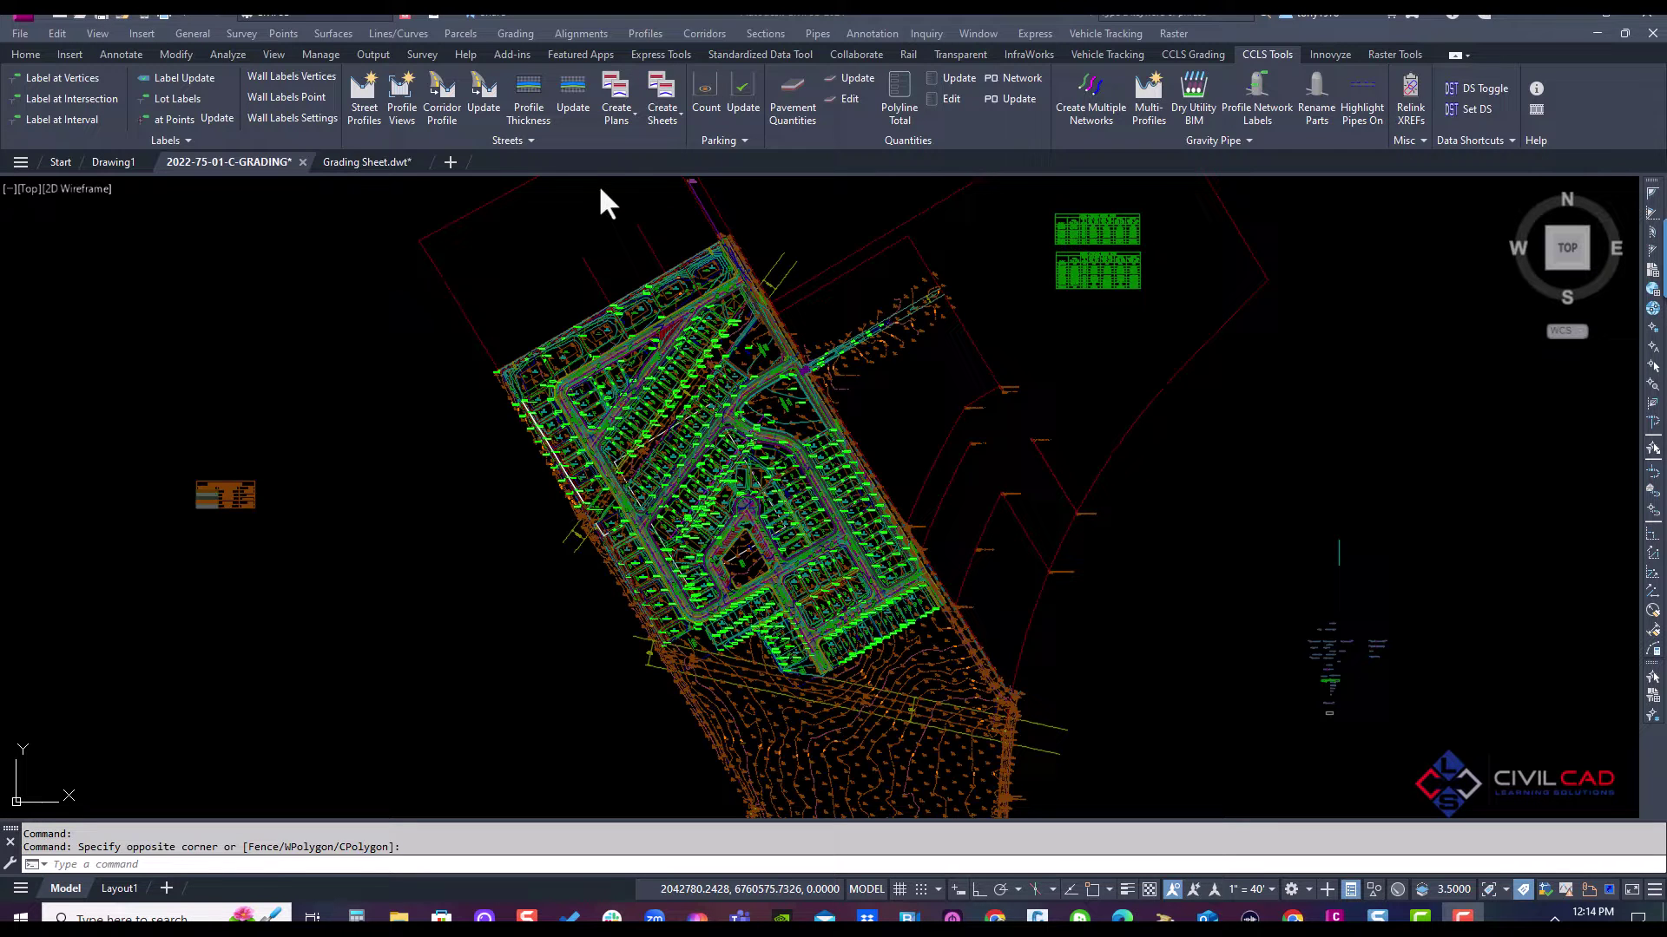
Browse the Create Plans and Create Sheets command lists without choosing anything.
click(627, 130)
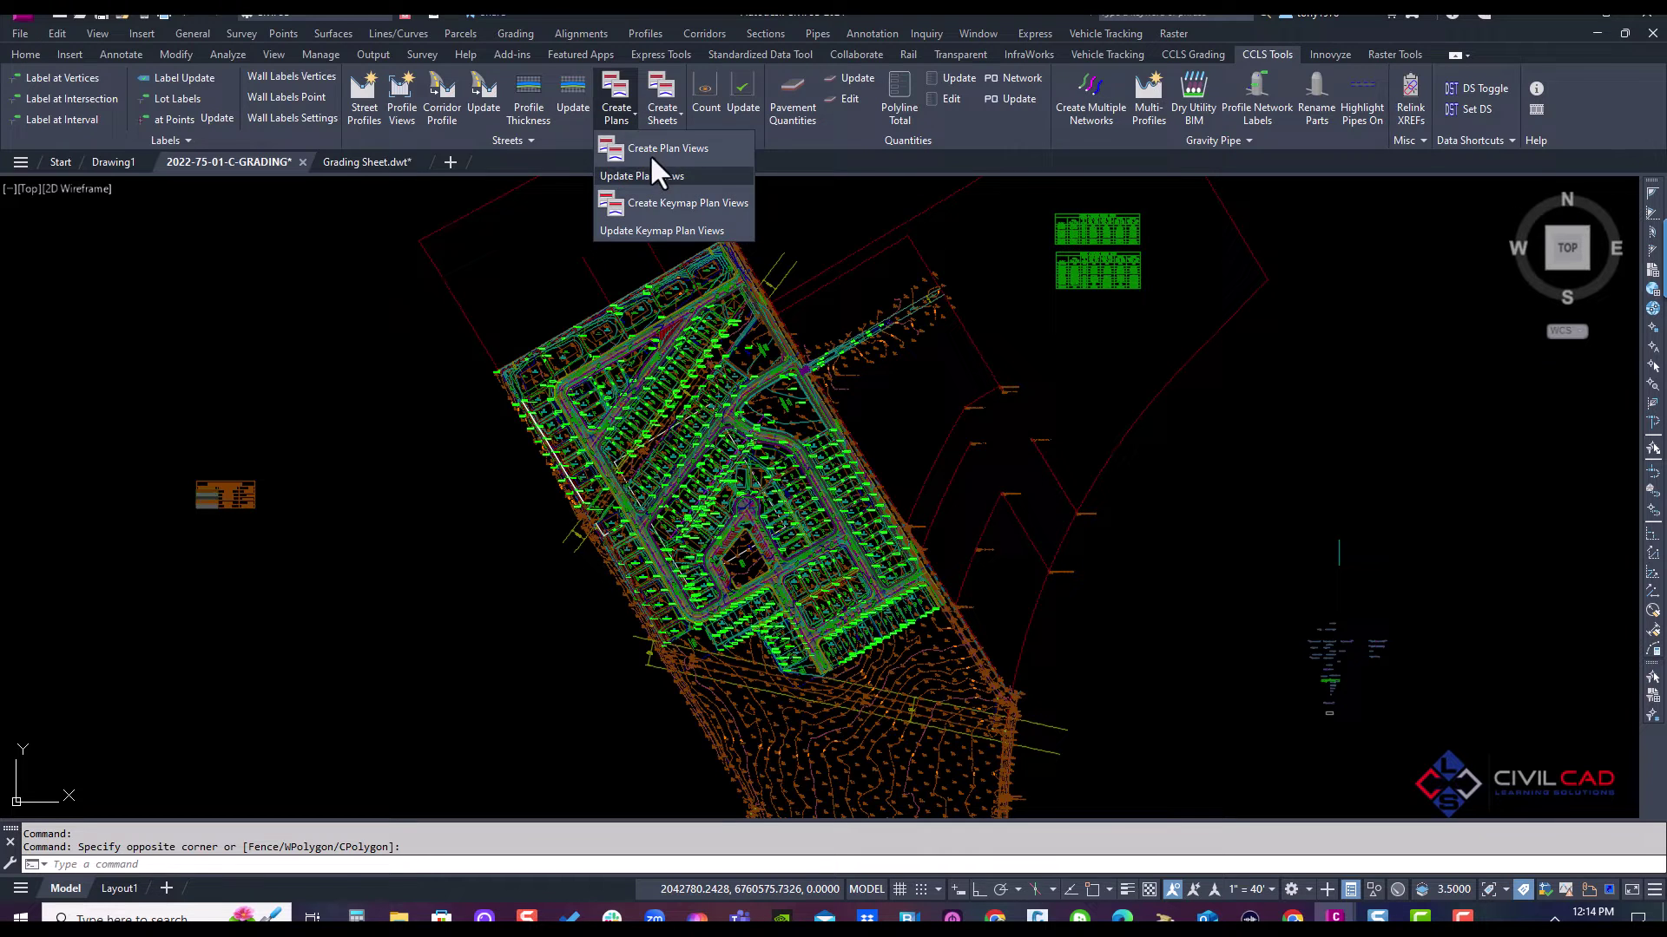
click(674, 119)
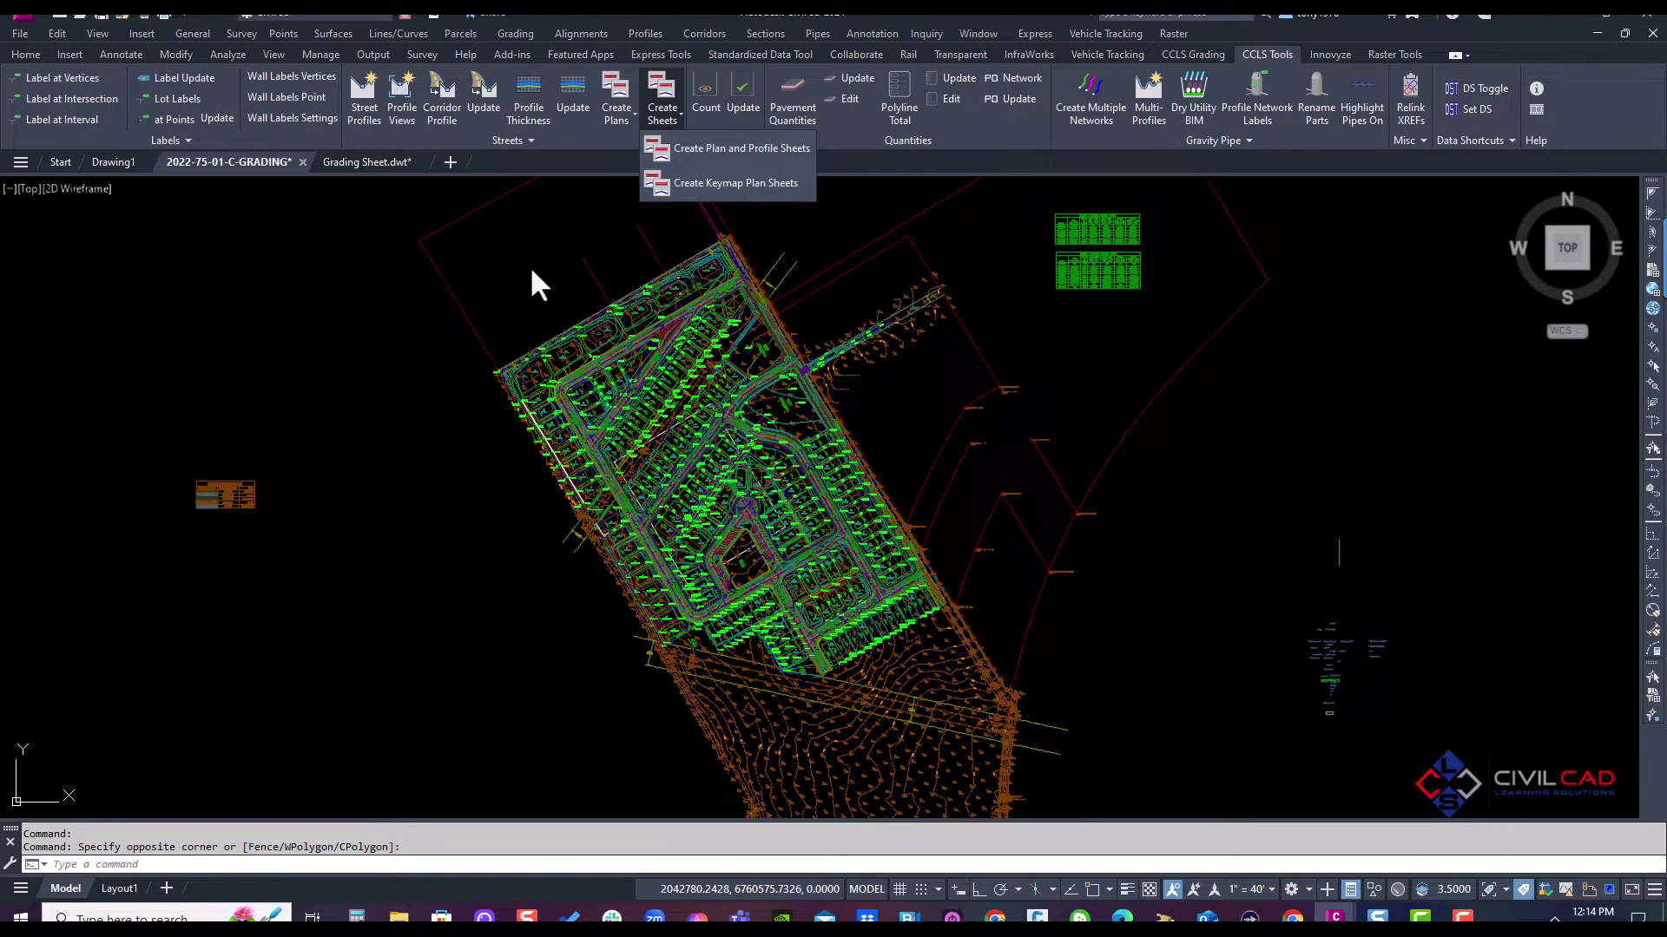
click(522, 265)
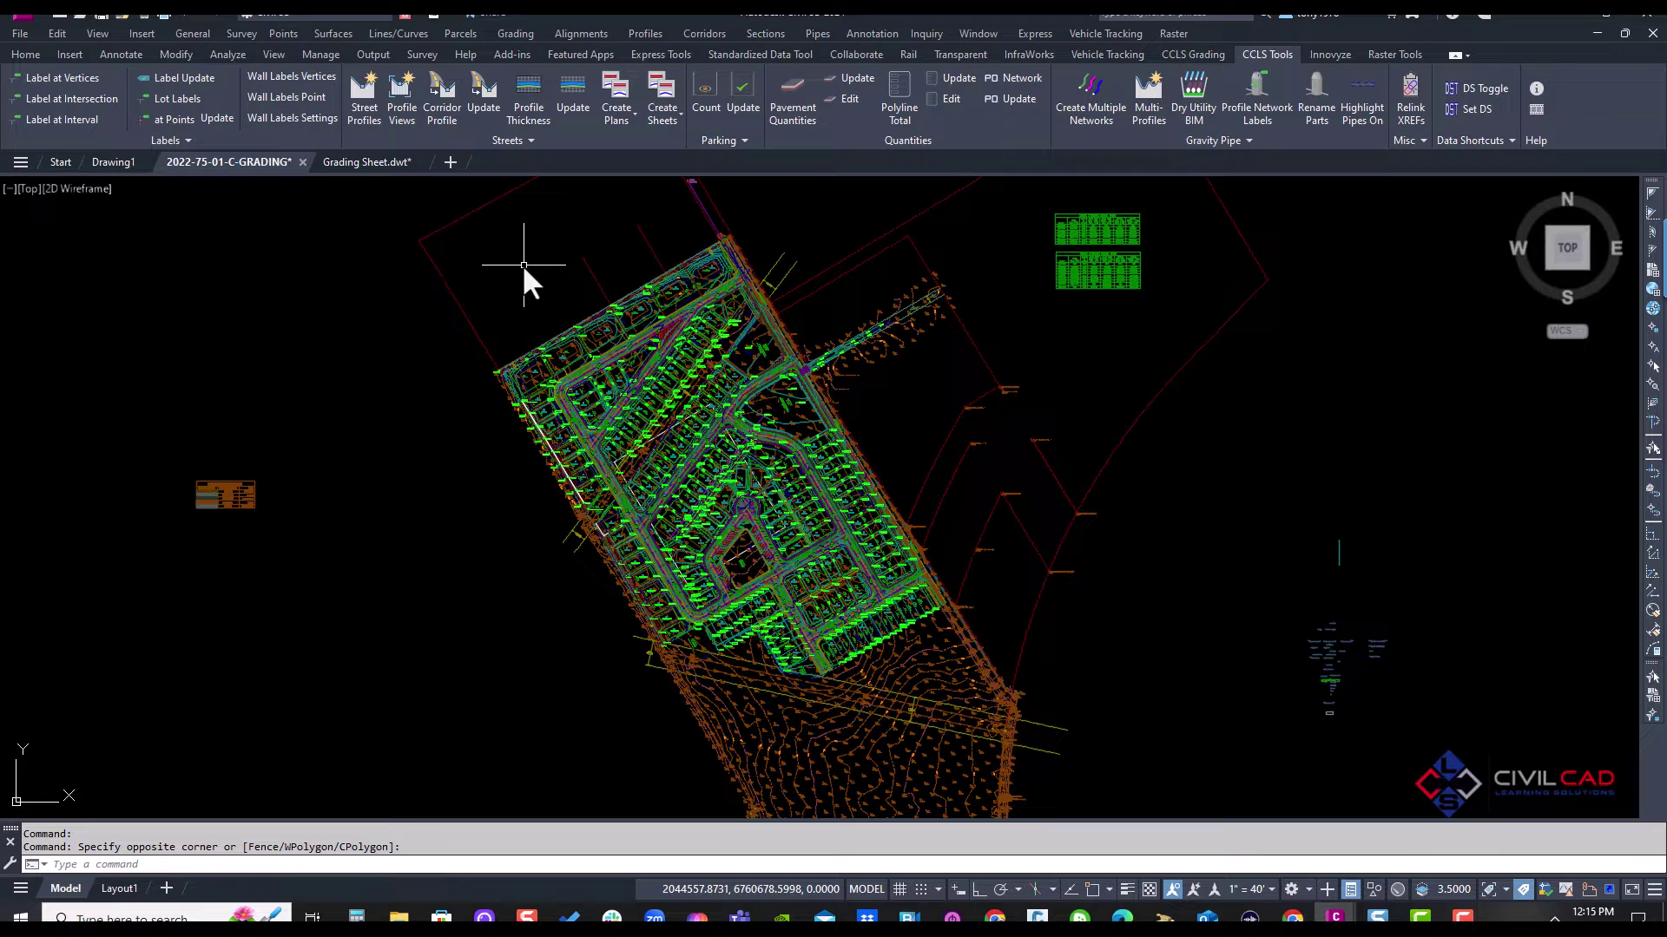
Preview the template's GRADING PLAN 30, 40 and 50 layouts, then return to the site drawing.
click(346, 162)
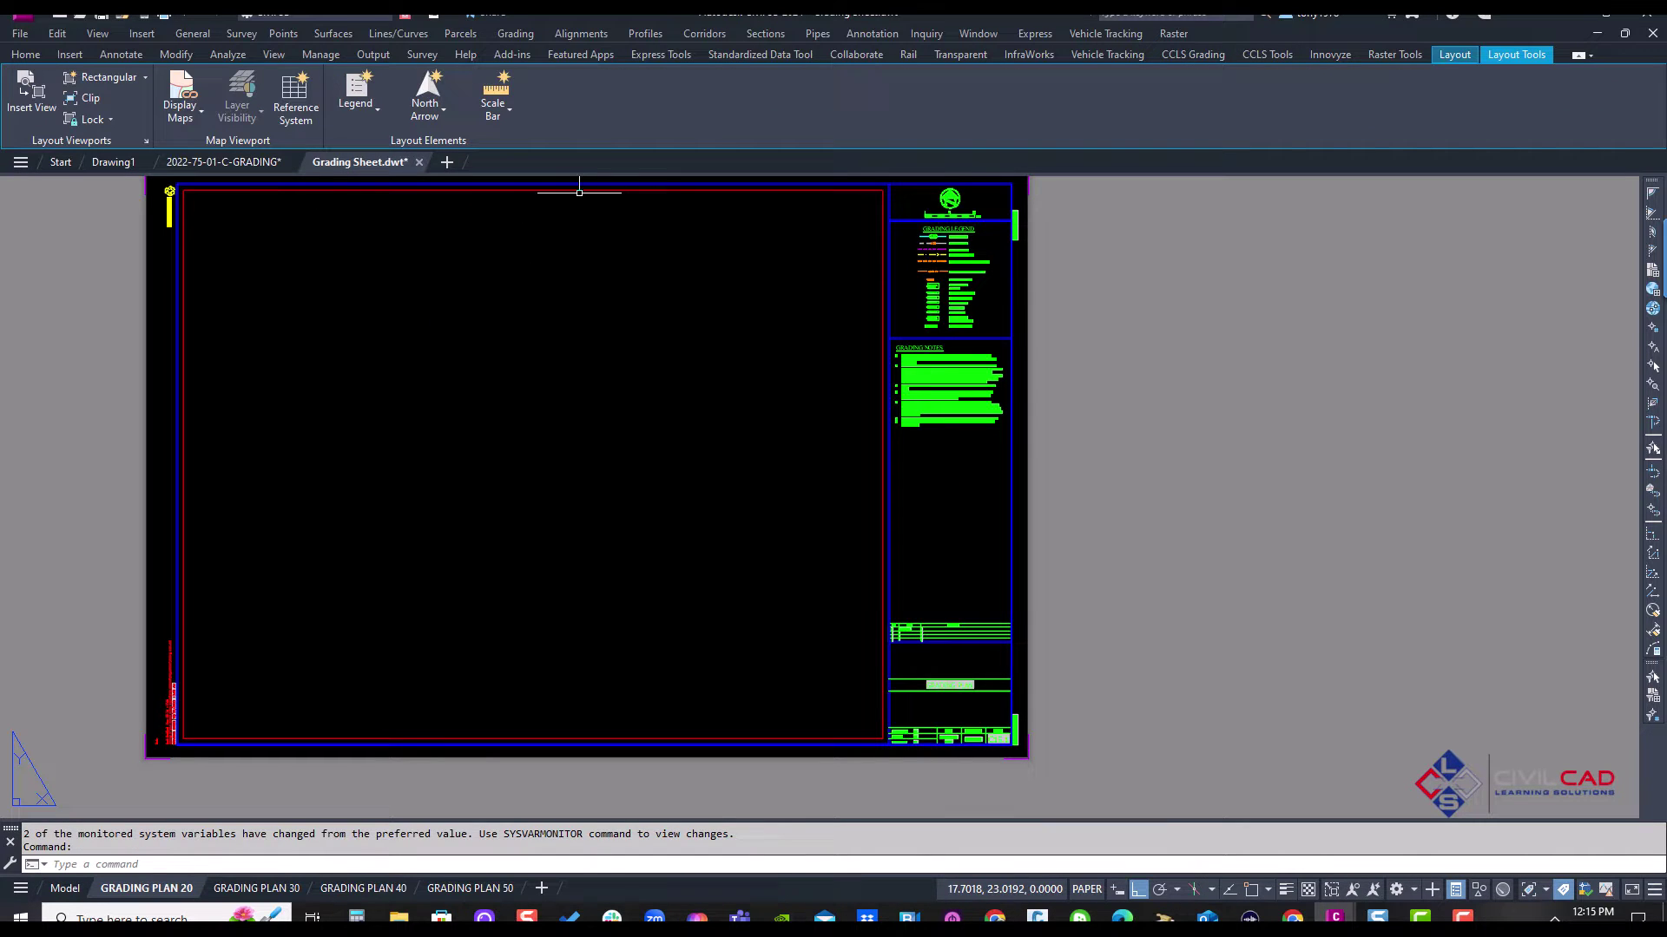
click(451, 547)
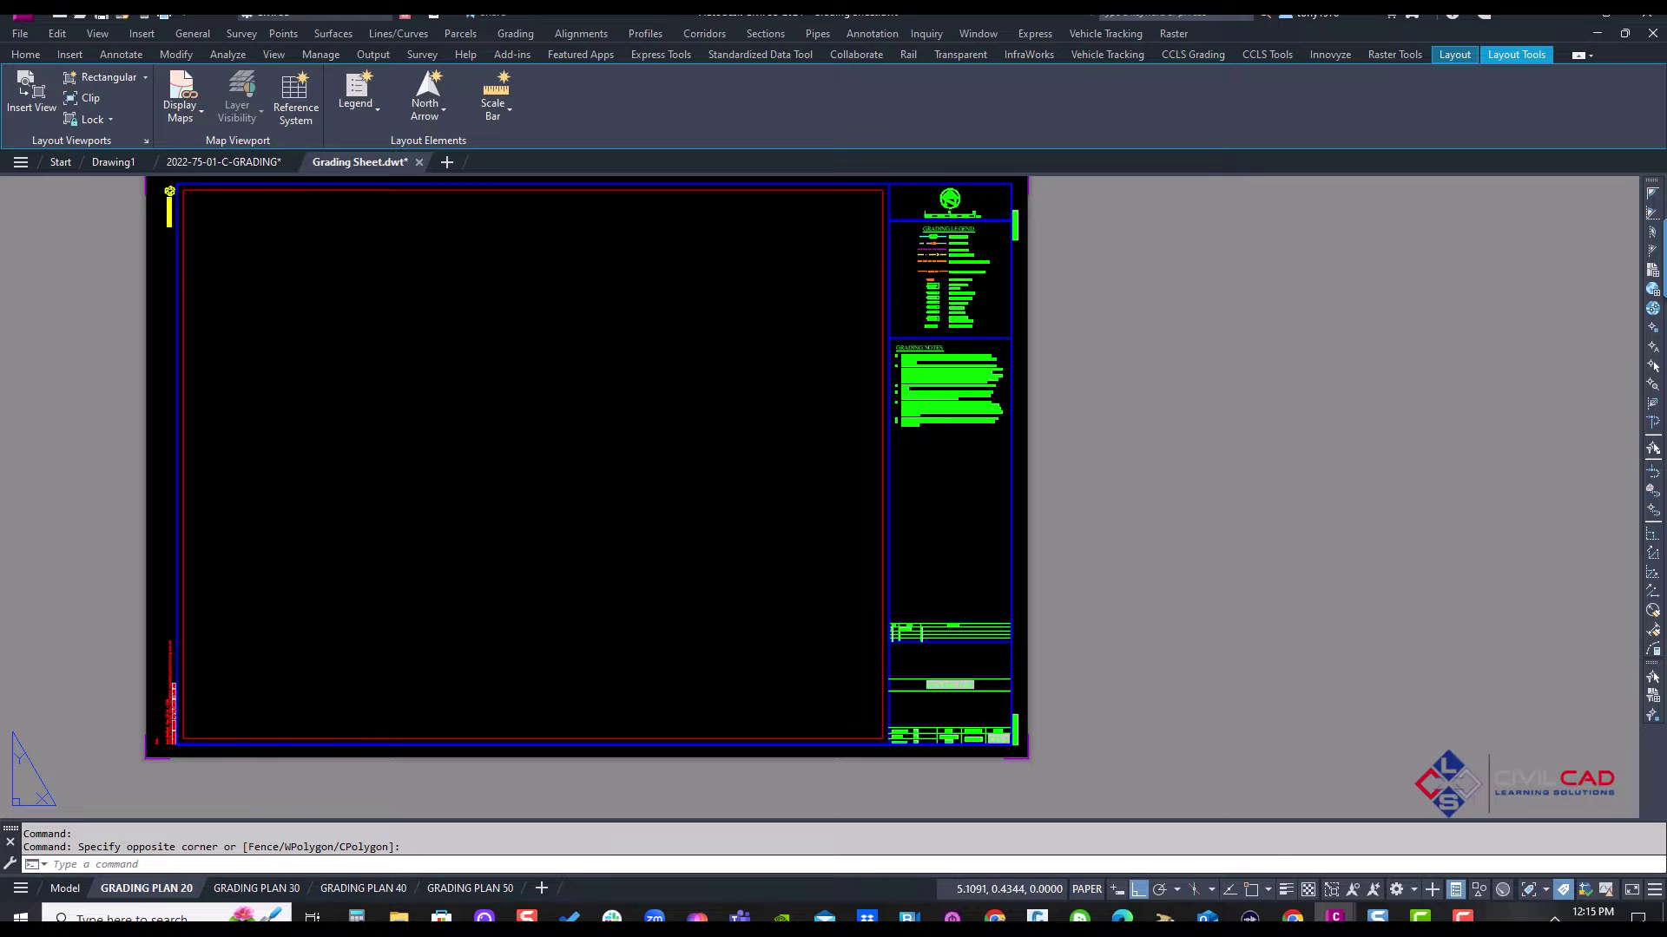
click(254, 888)
click(362, 891)
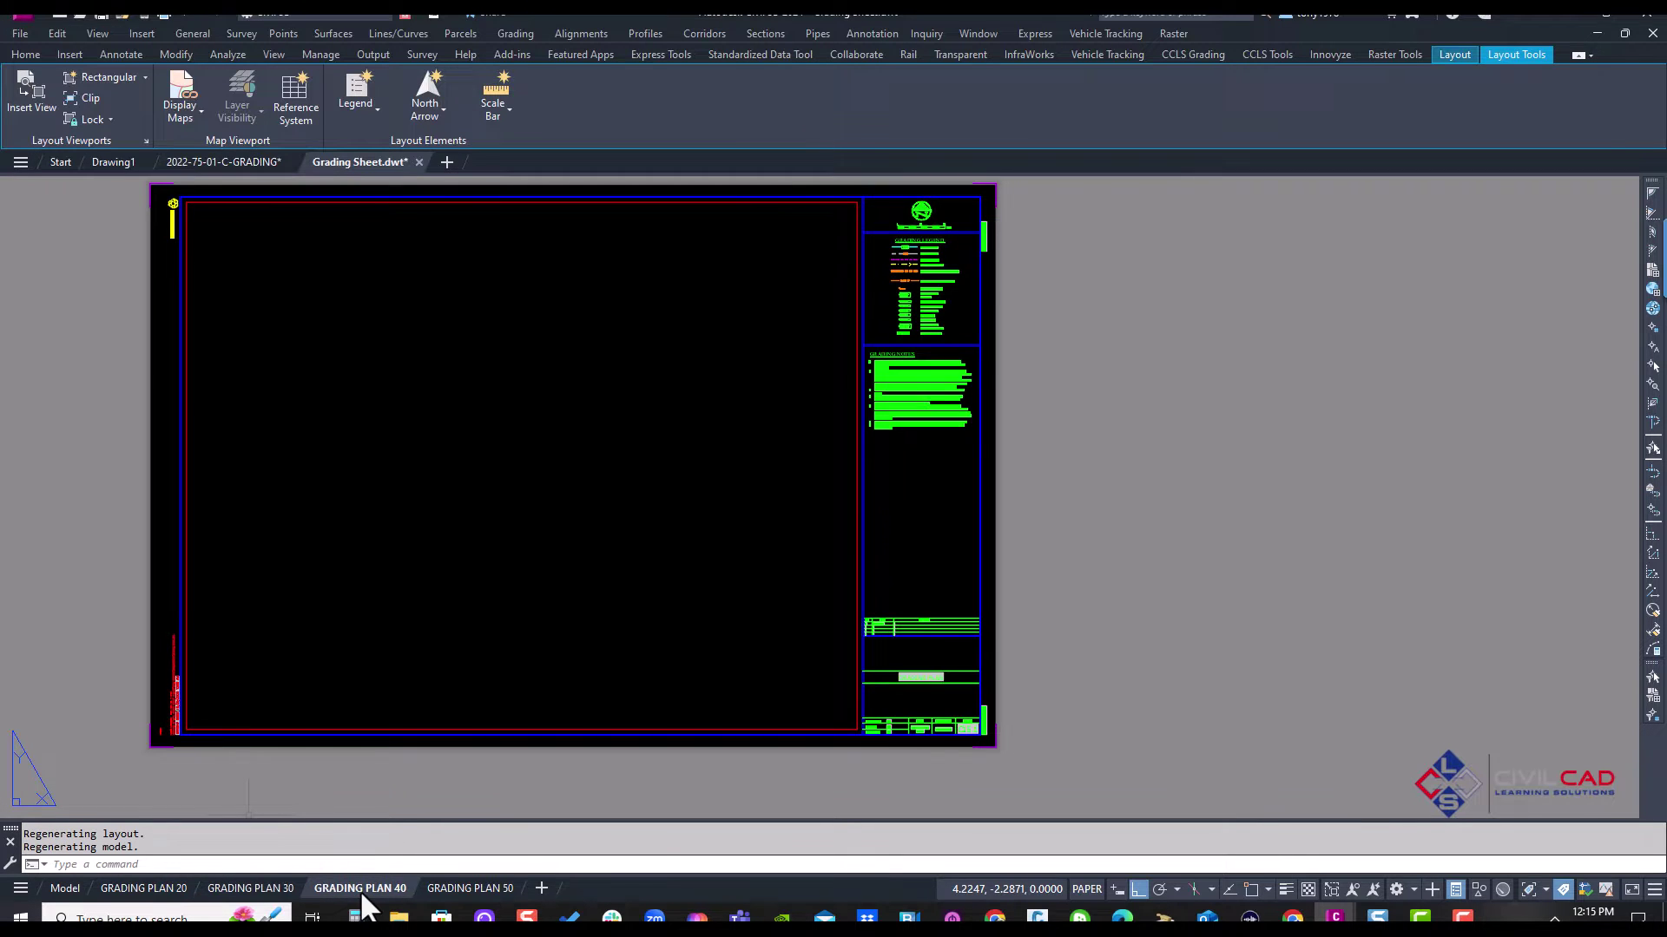
click(444, 891)
key(ctrl+Tab)
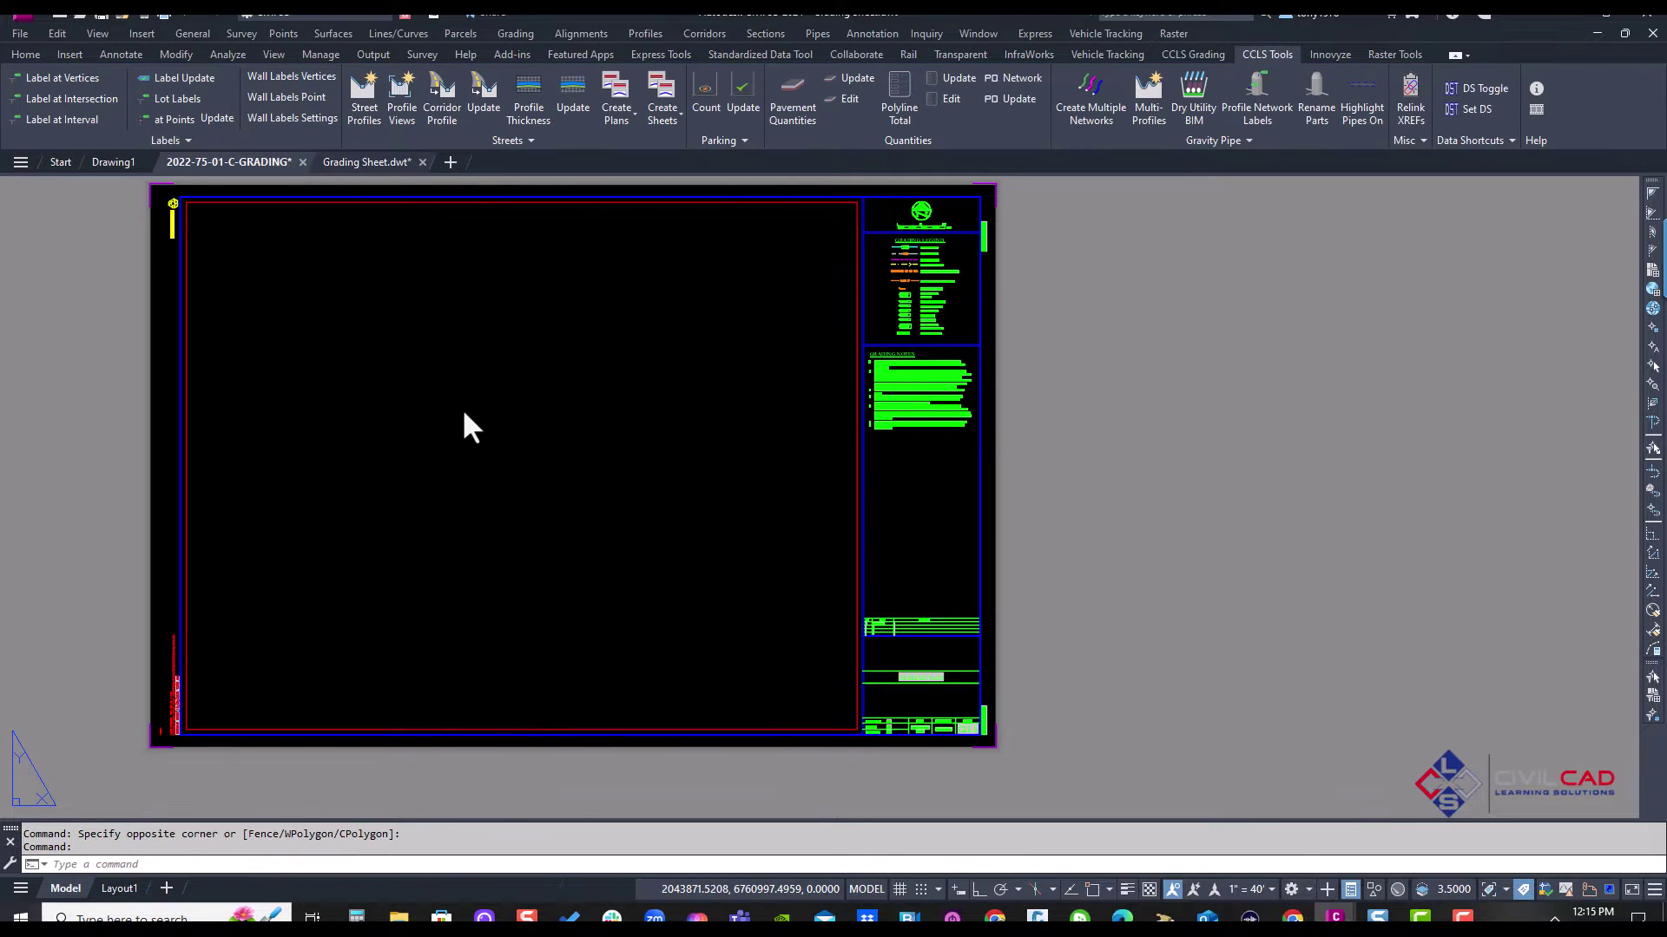
key(ctrl+Tab)
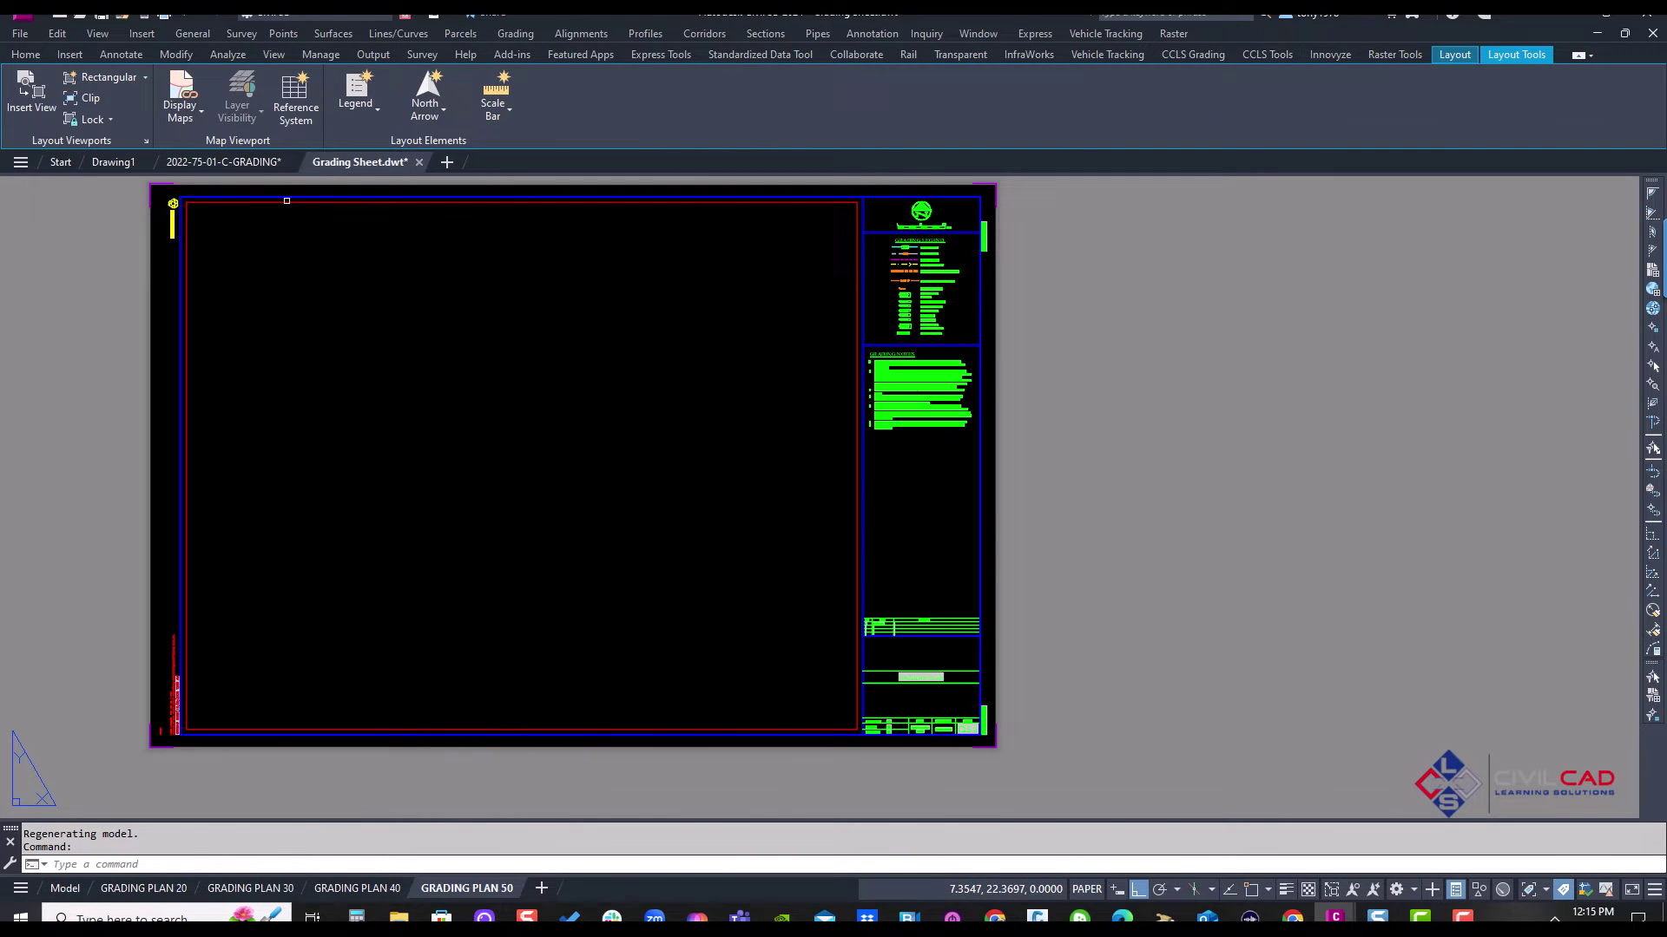
key(ctrl+Tab)
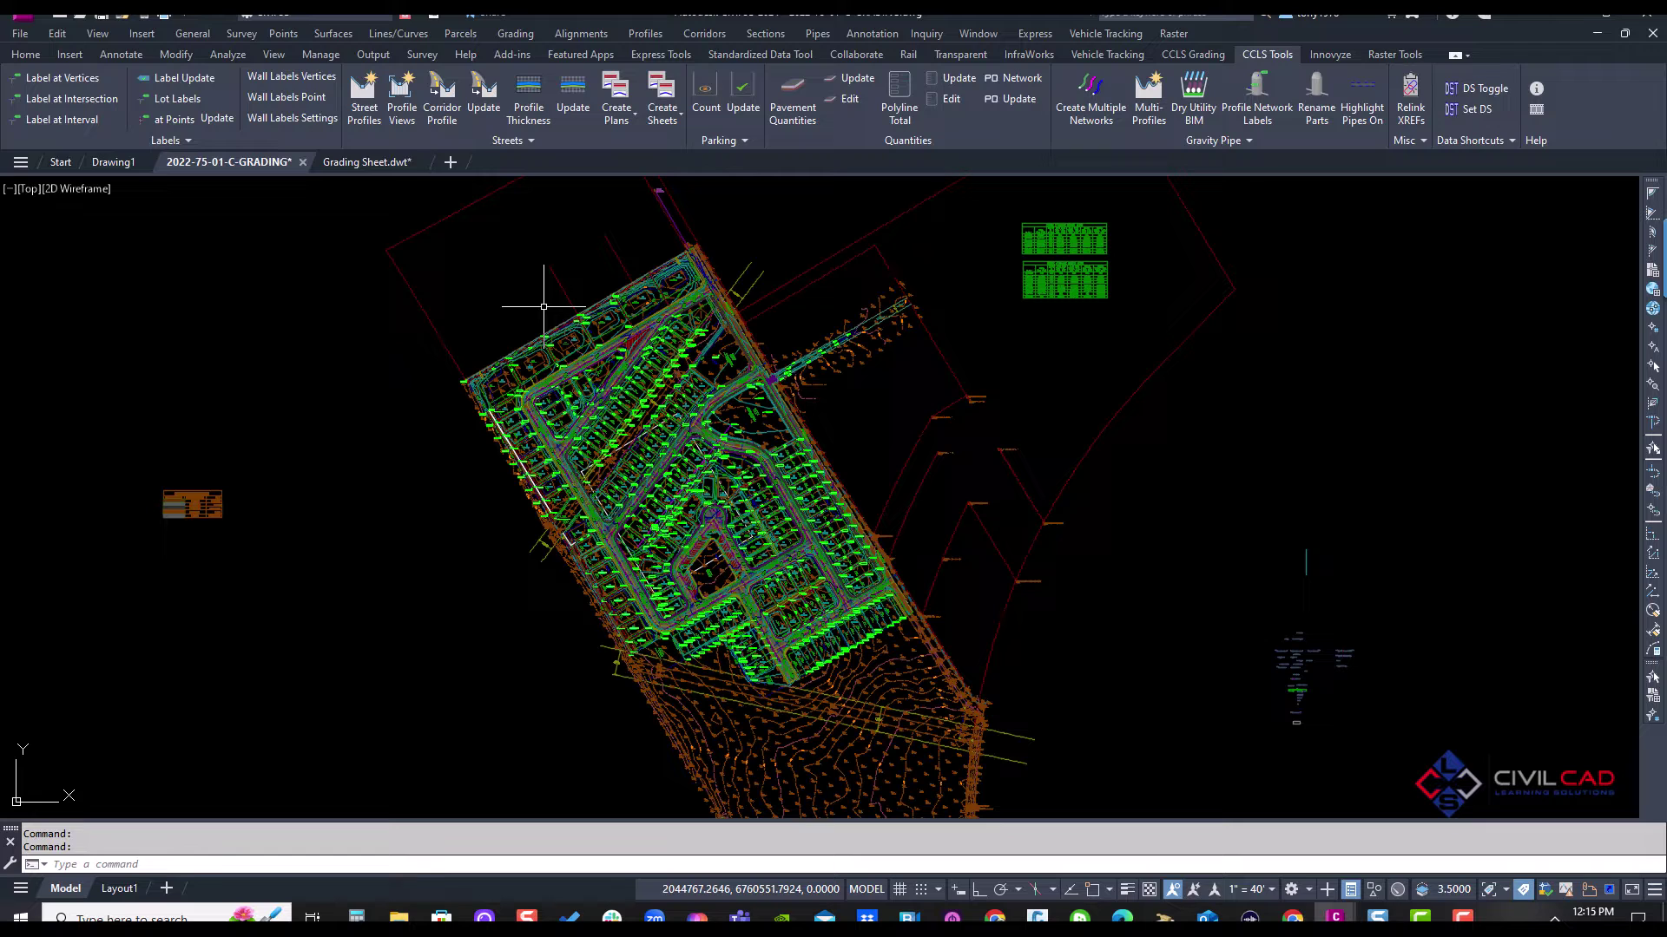
Launch Create Keymap Plan Views, keeping GRADING PLAN 20 as the sheet layout.
click(618, 124)
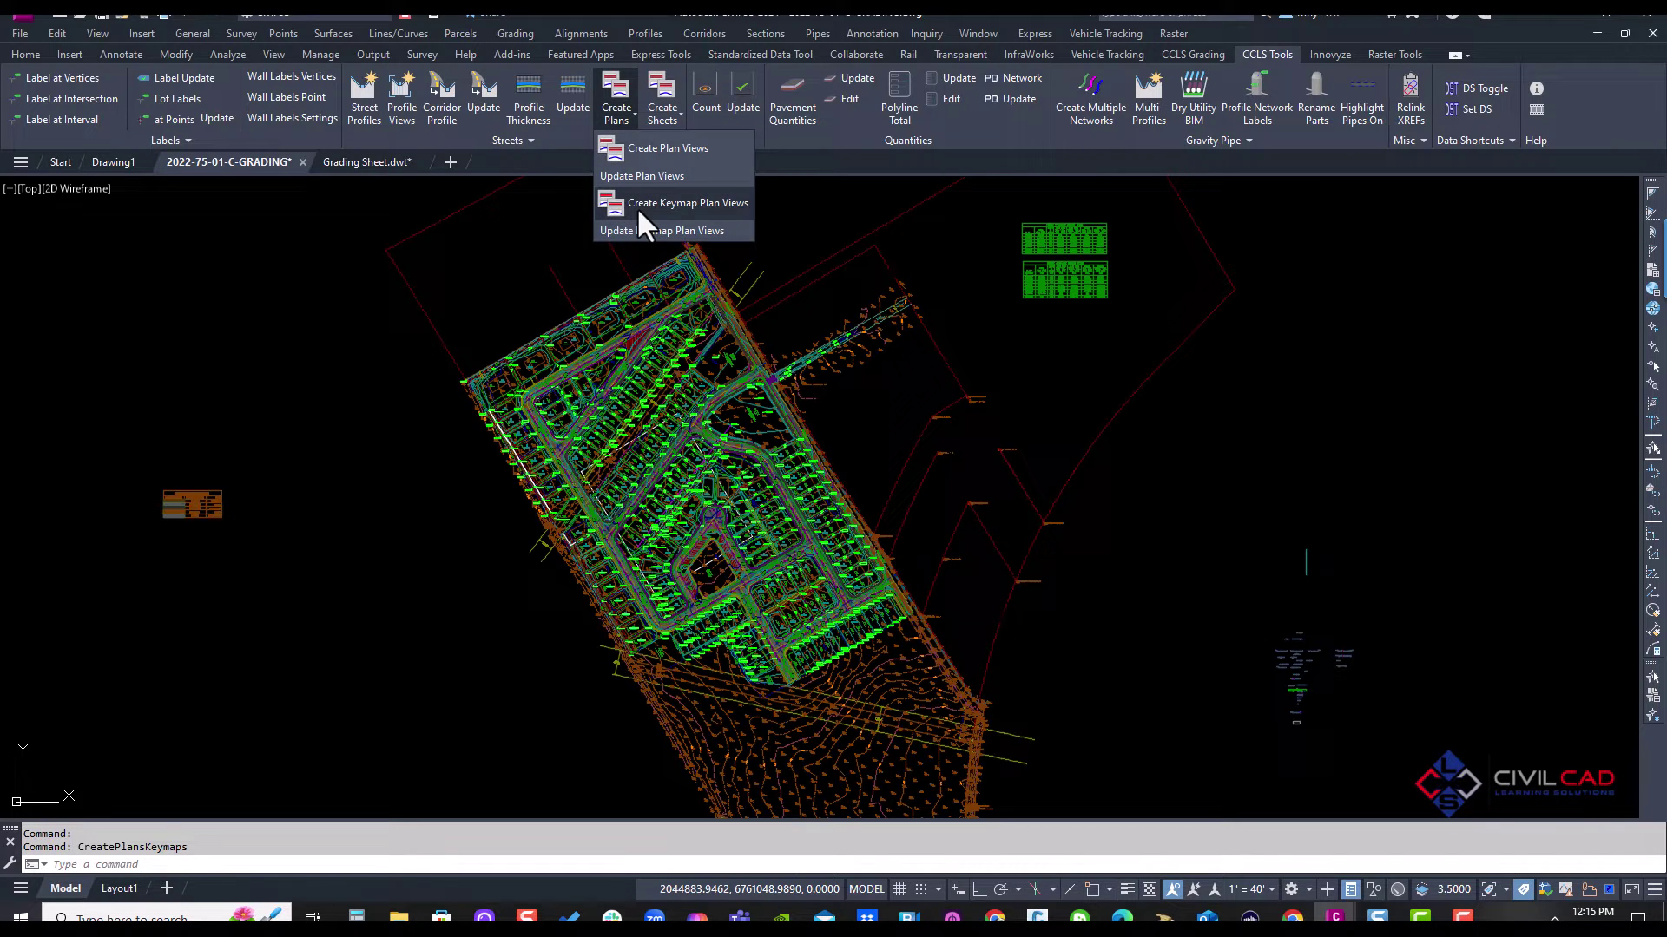
click(638, 206)
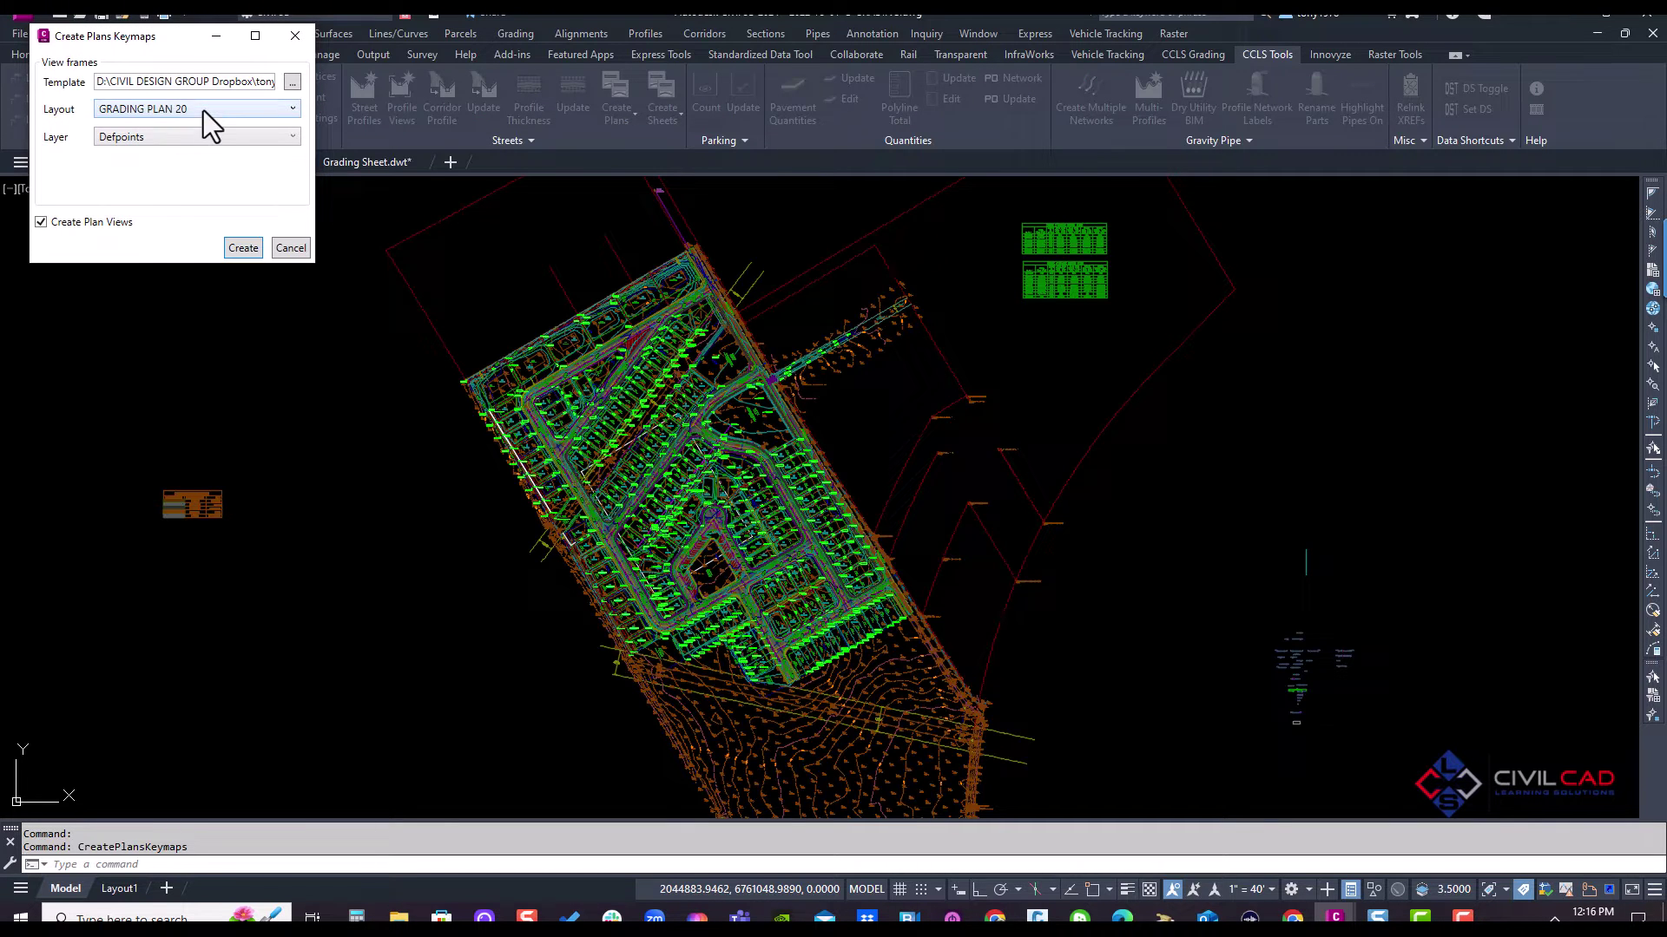
click(203, 110)
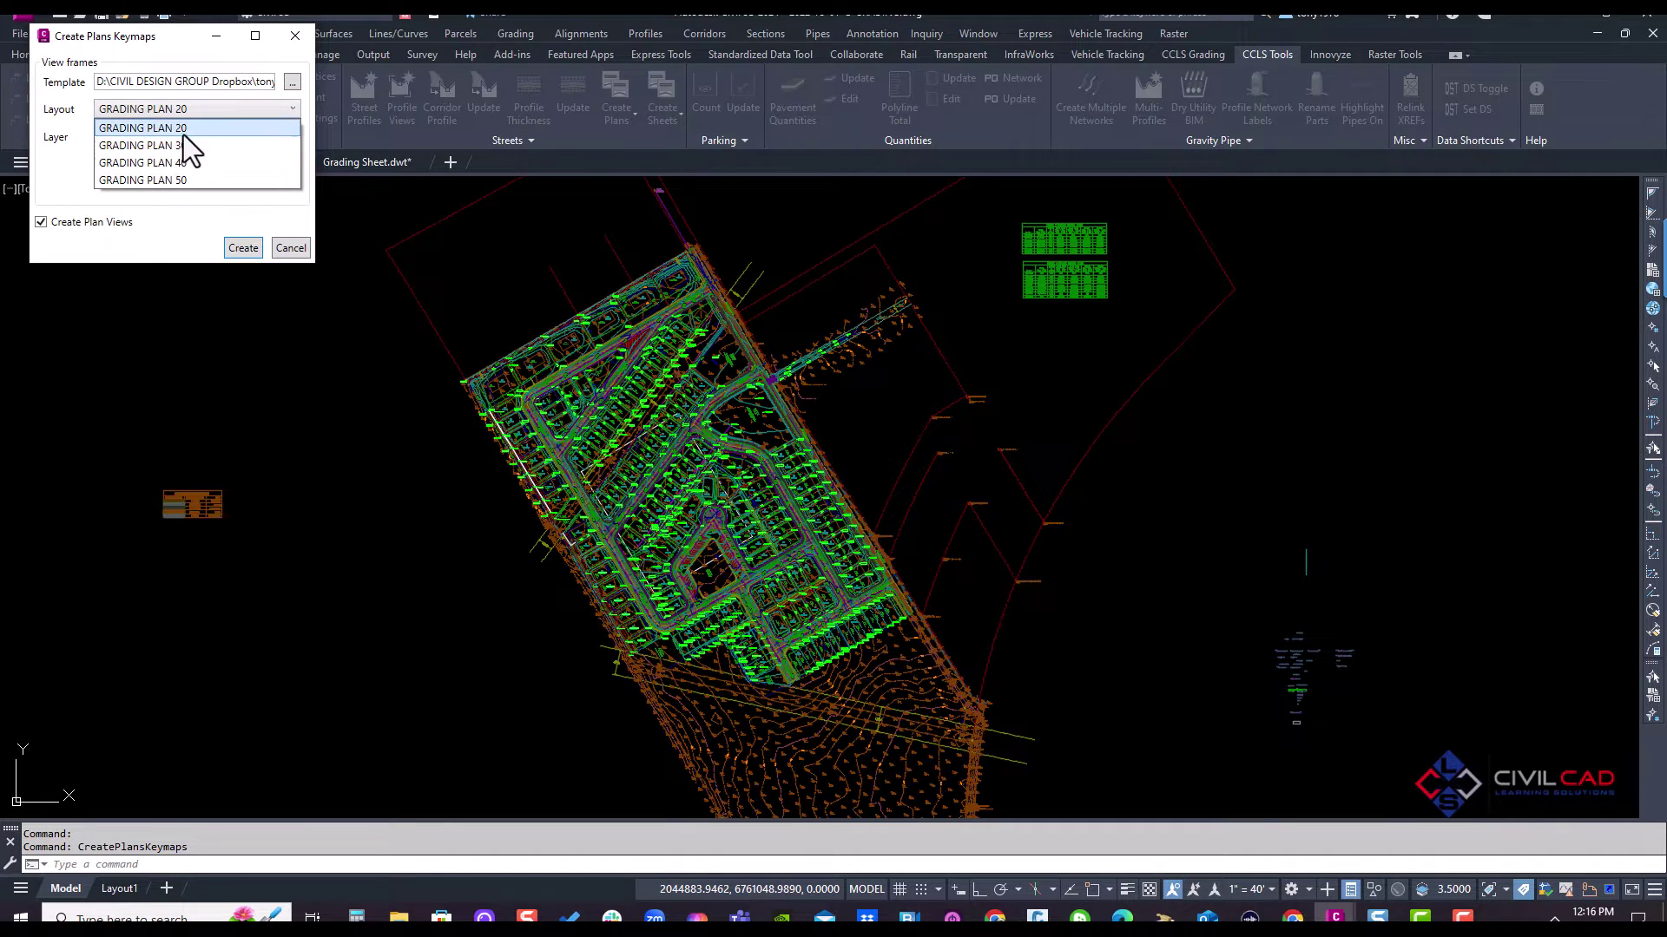
click(183, 131)
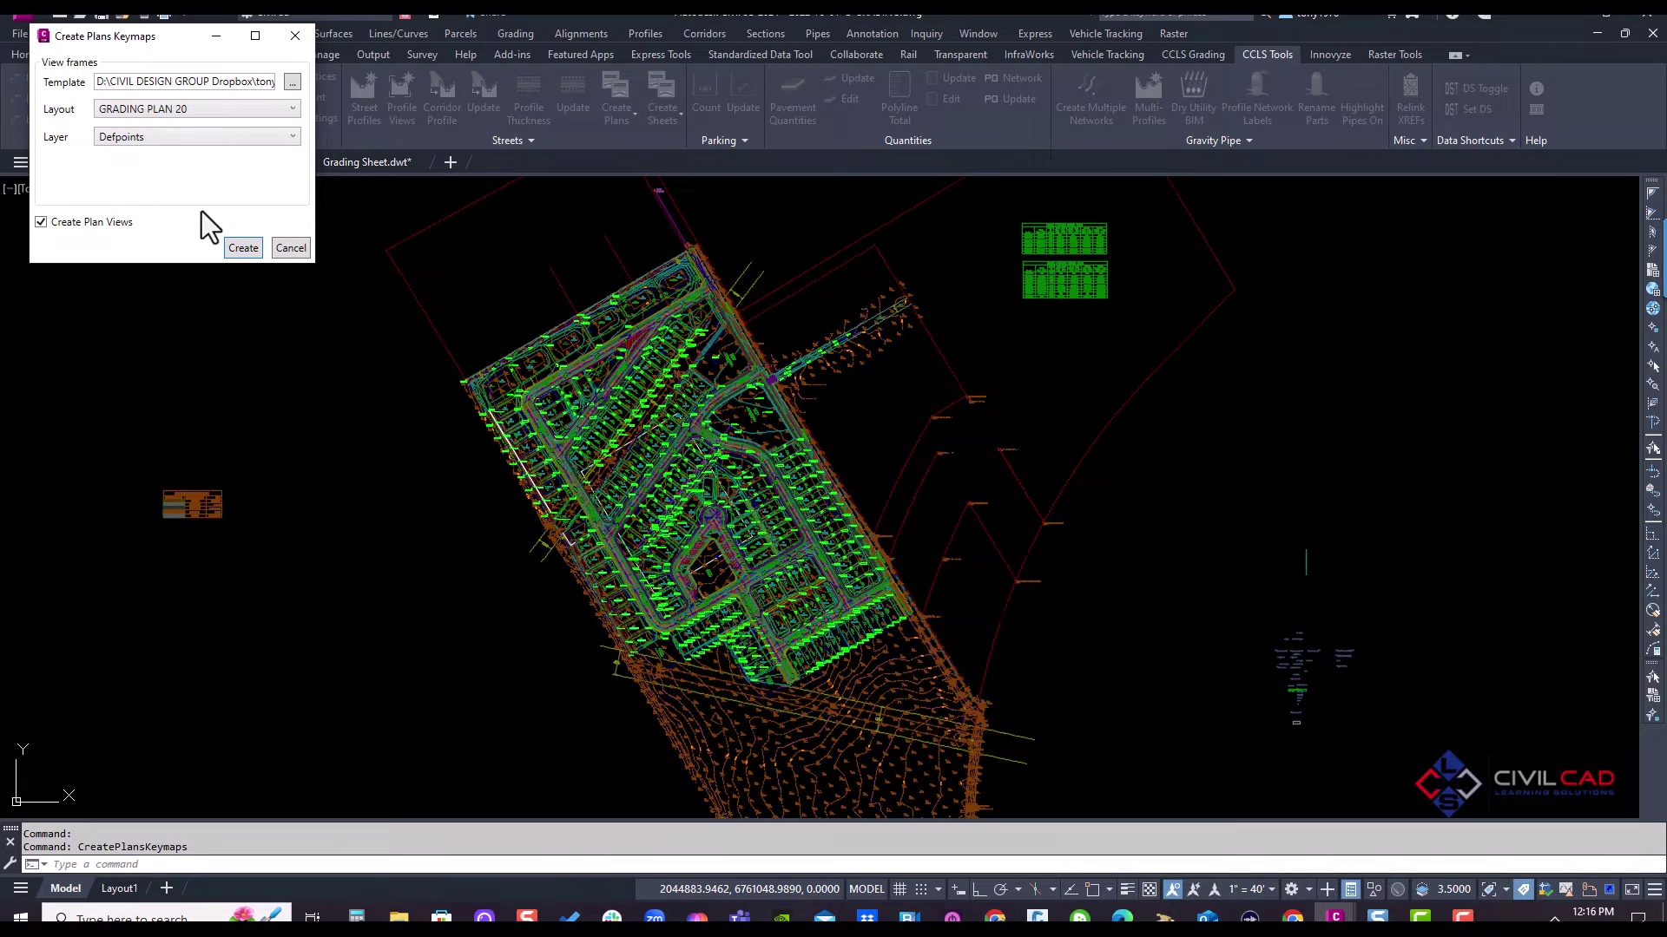
Confirm the keymap settings and set frame rotation by snapping two road-edge points.
key(Return)
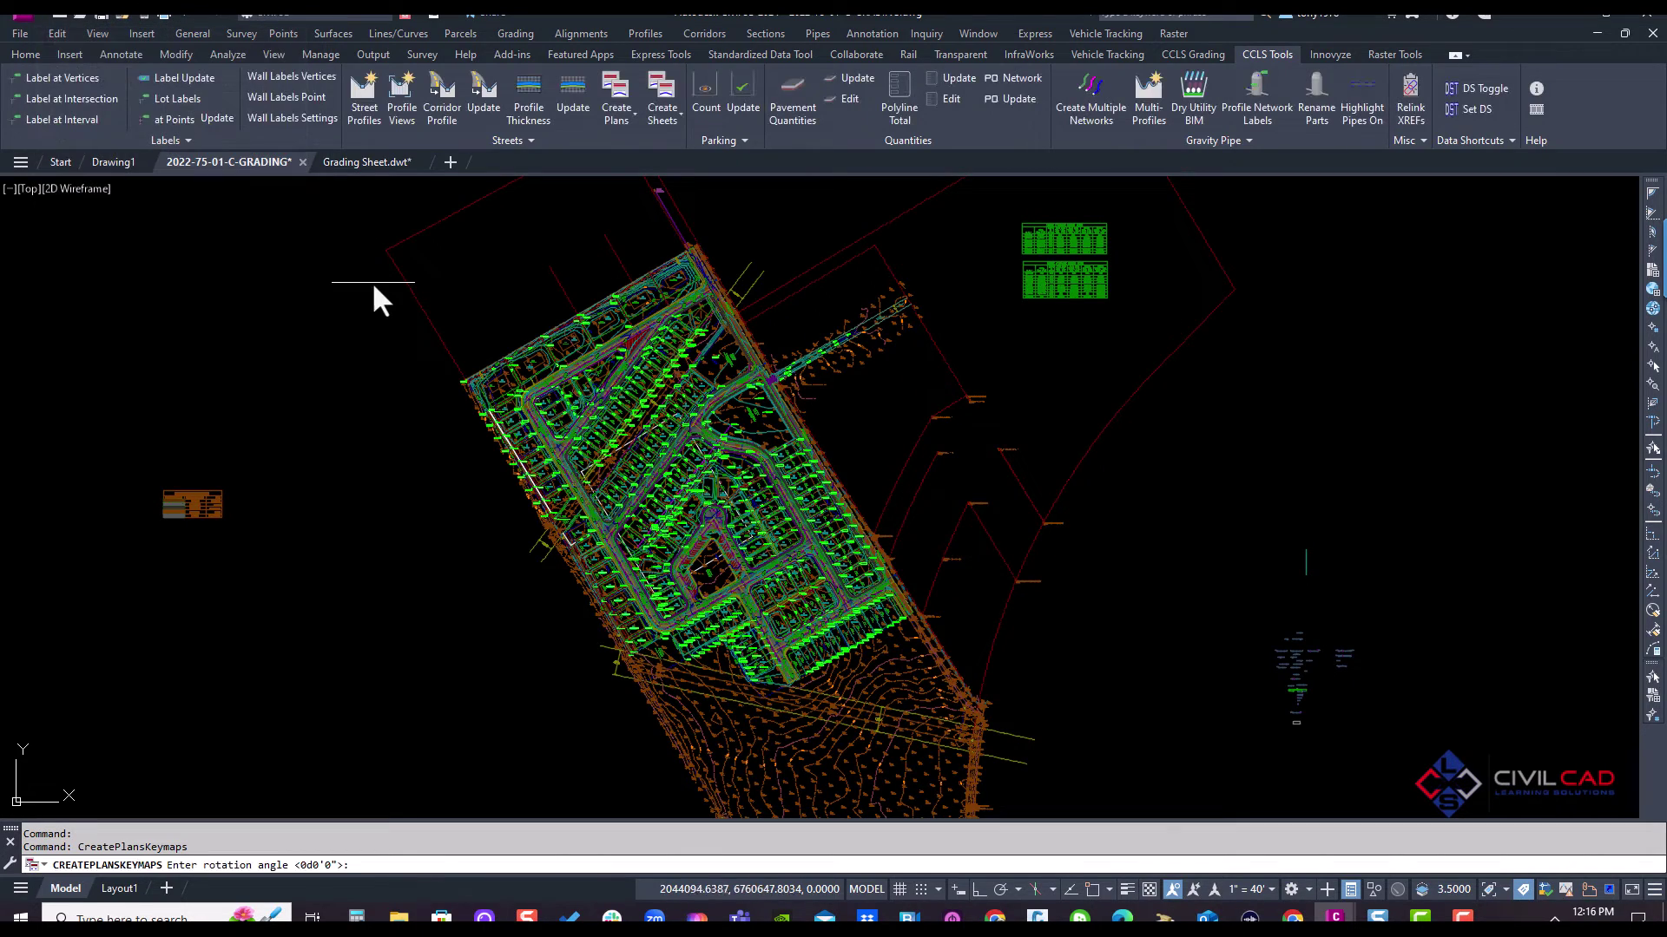
scroll(560, 443, up, 3)
scroll(587, 495, up, 3)
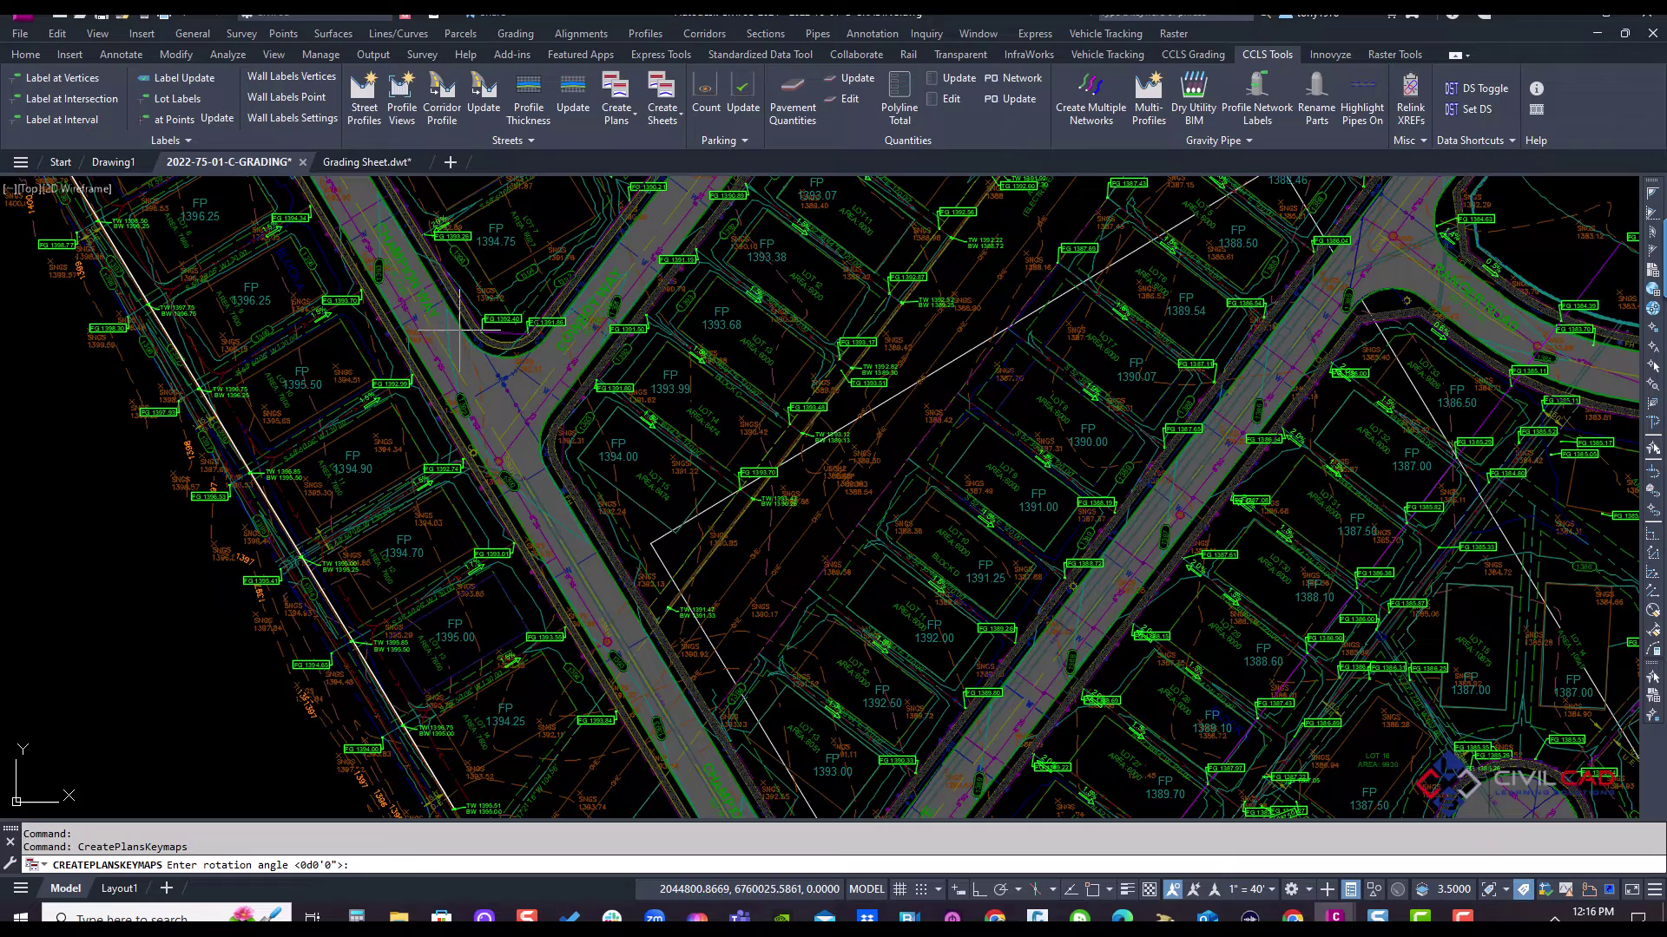
scroll(626, 554, up, 2)
scroll(441, 301, up, 3)
scroll(441, 301, up, 3)
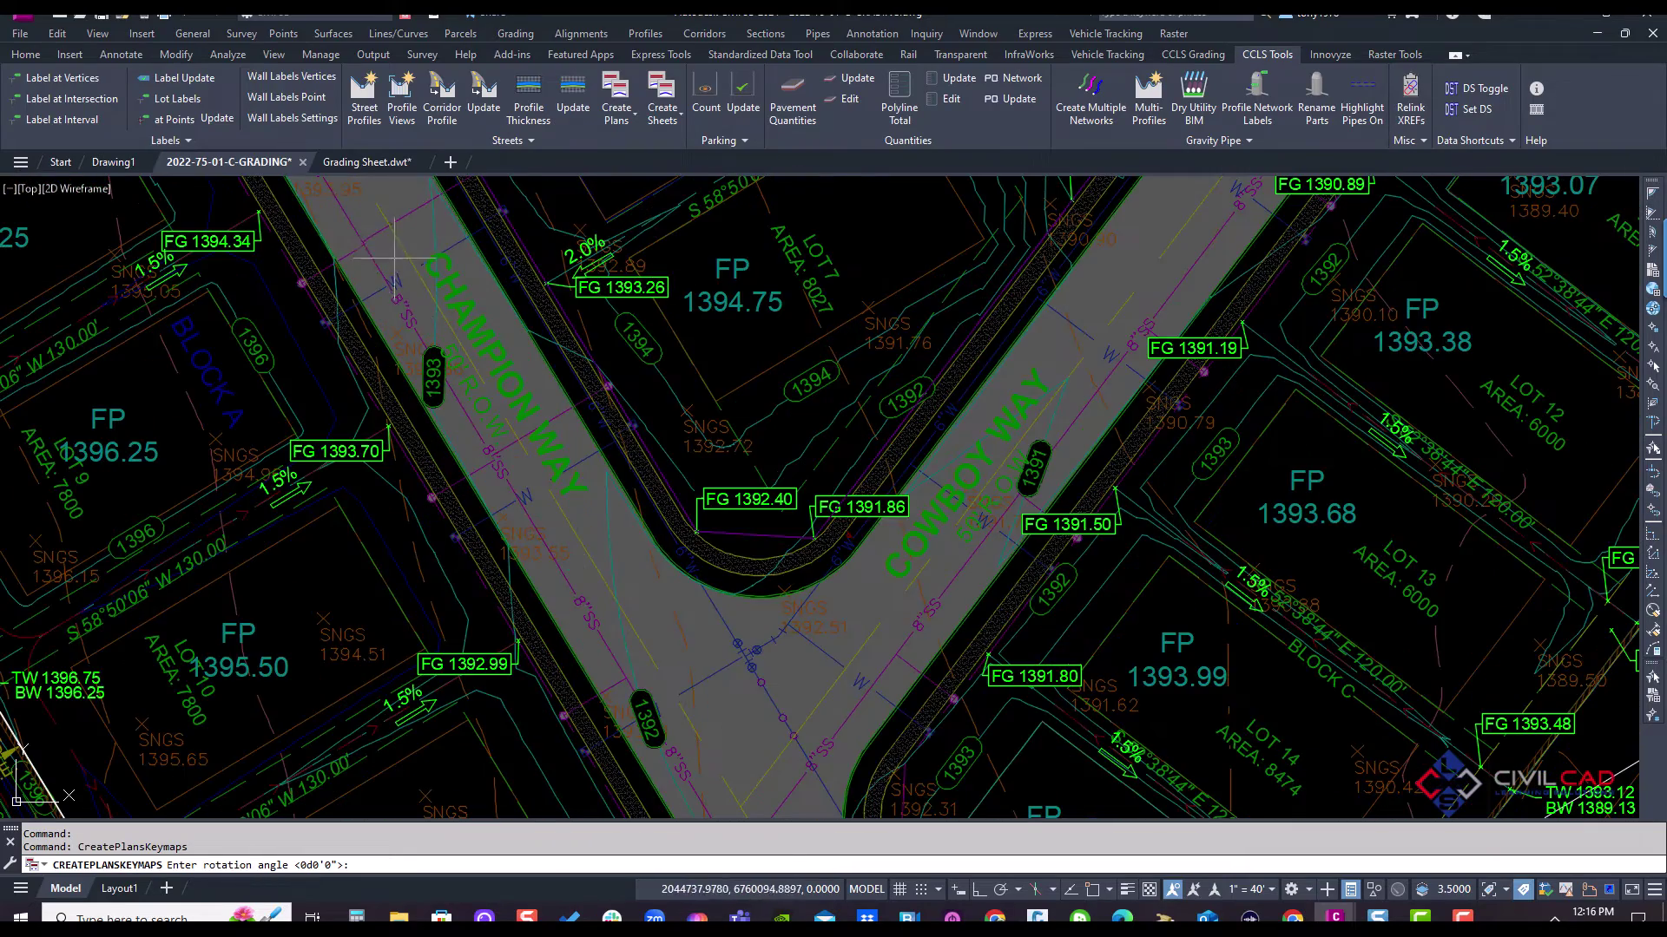
key(F3)
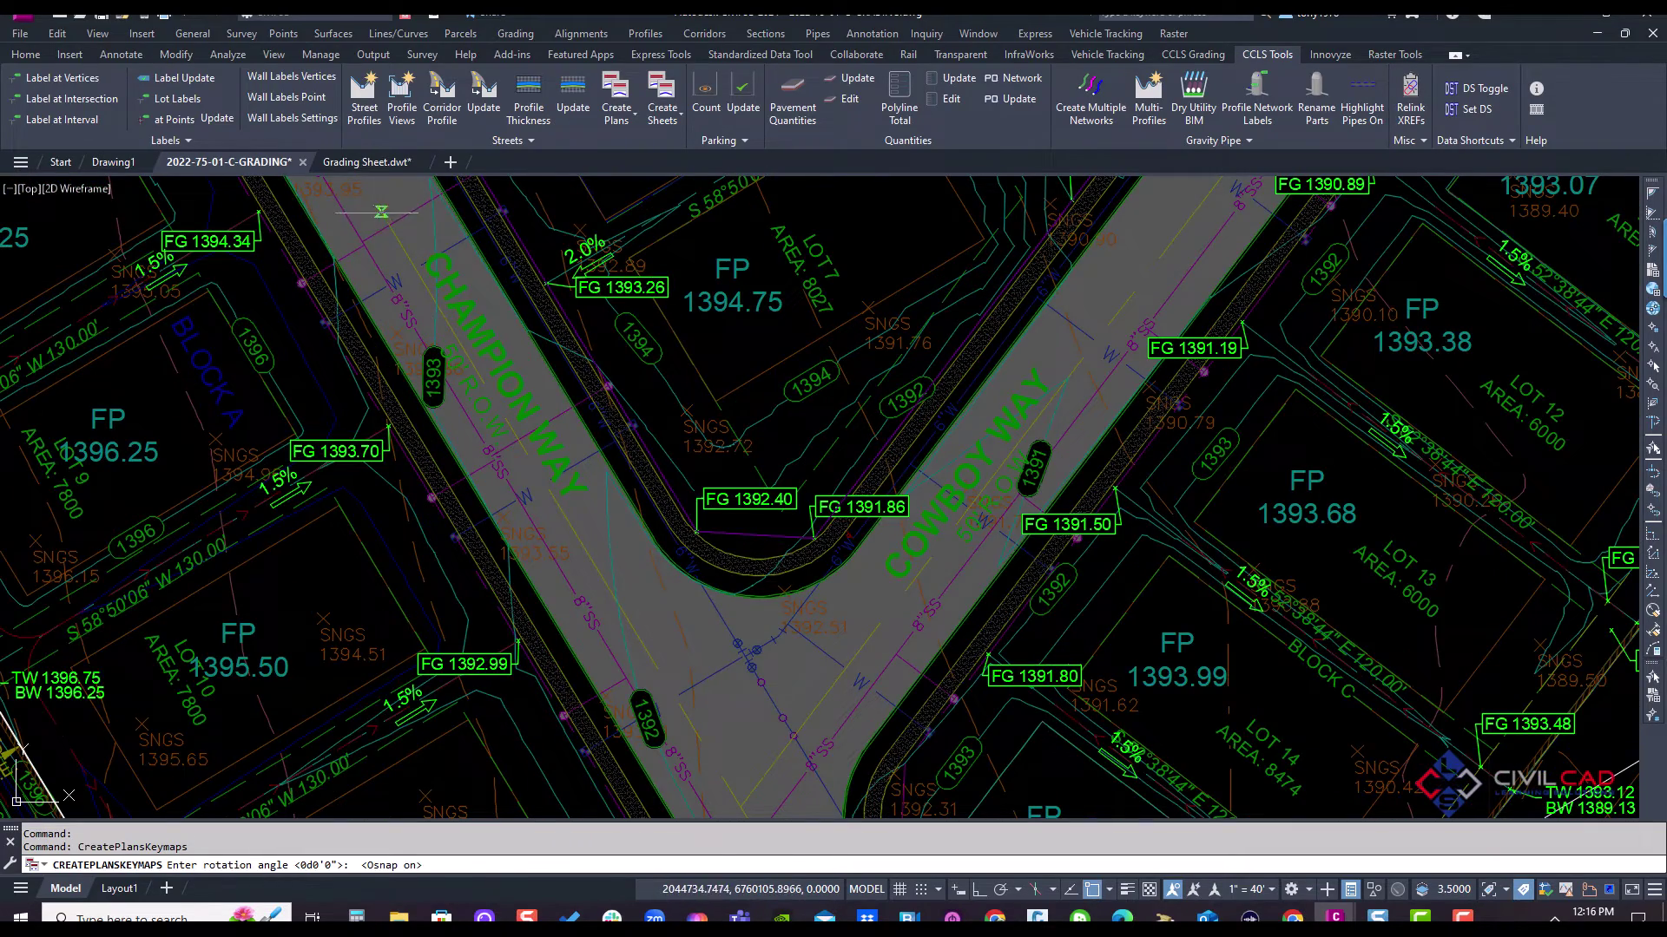
click(383, 216)
scroll(440, 300, down, 3)
scroll(560, 465, up, 3)
scroll(511, 492, up, 3)
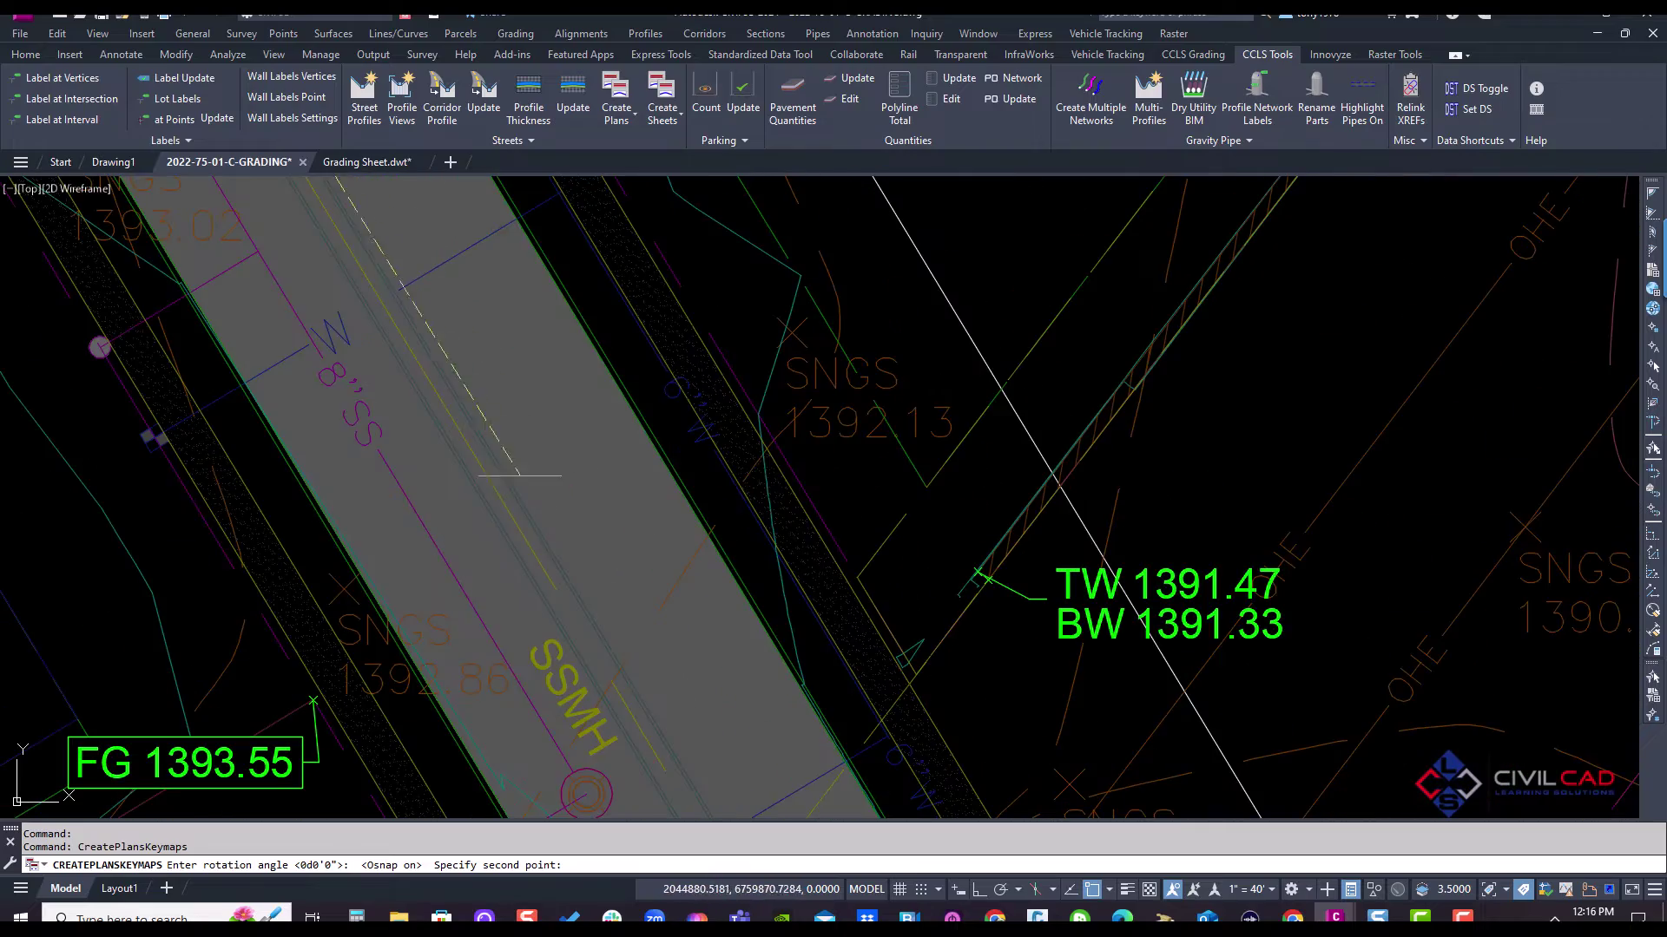
click(508, 494)
scroll(511, 493, down, 3)
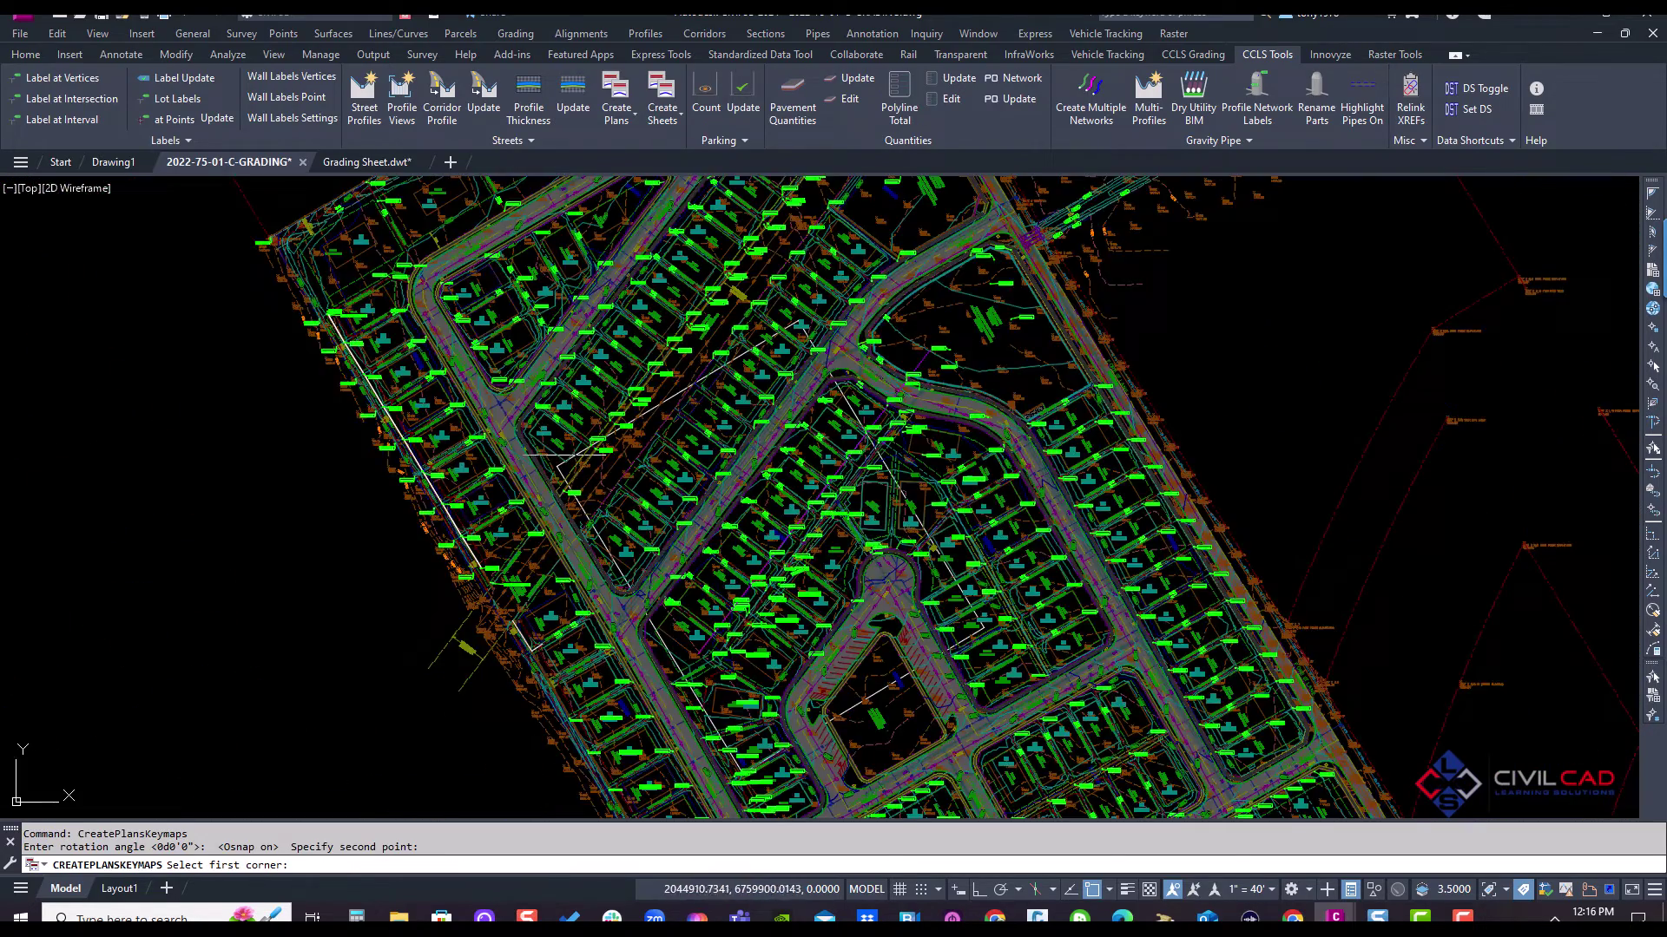
scroll(595, 414, down, 3)
Pick two corners enclosing the site to generate the rotated frame grid.
middle_drag(592, 416, 551, 450)
click(638, 242)
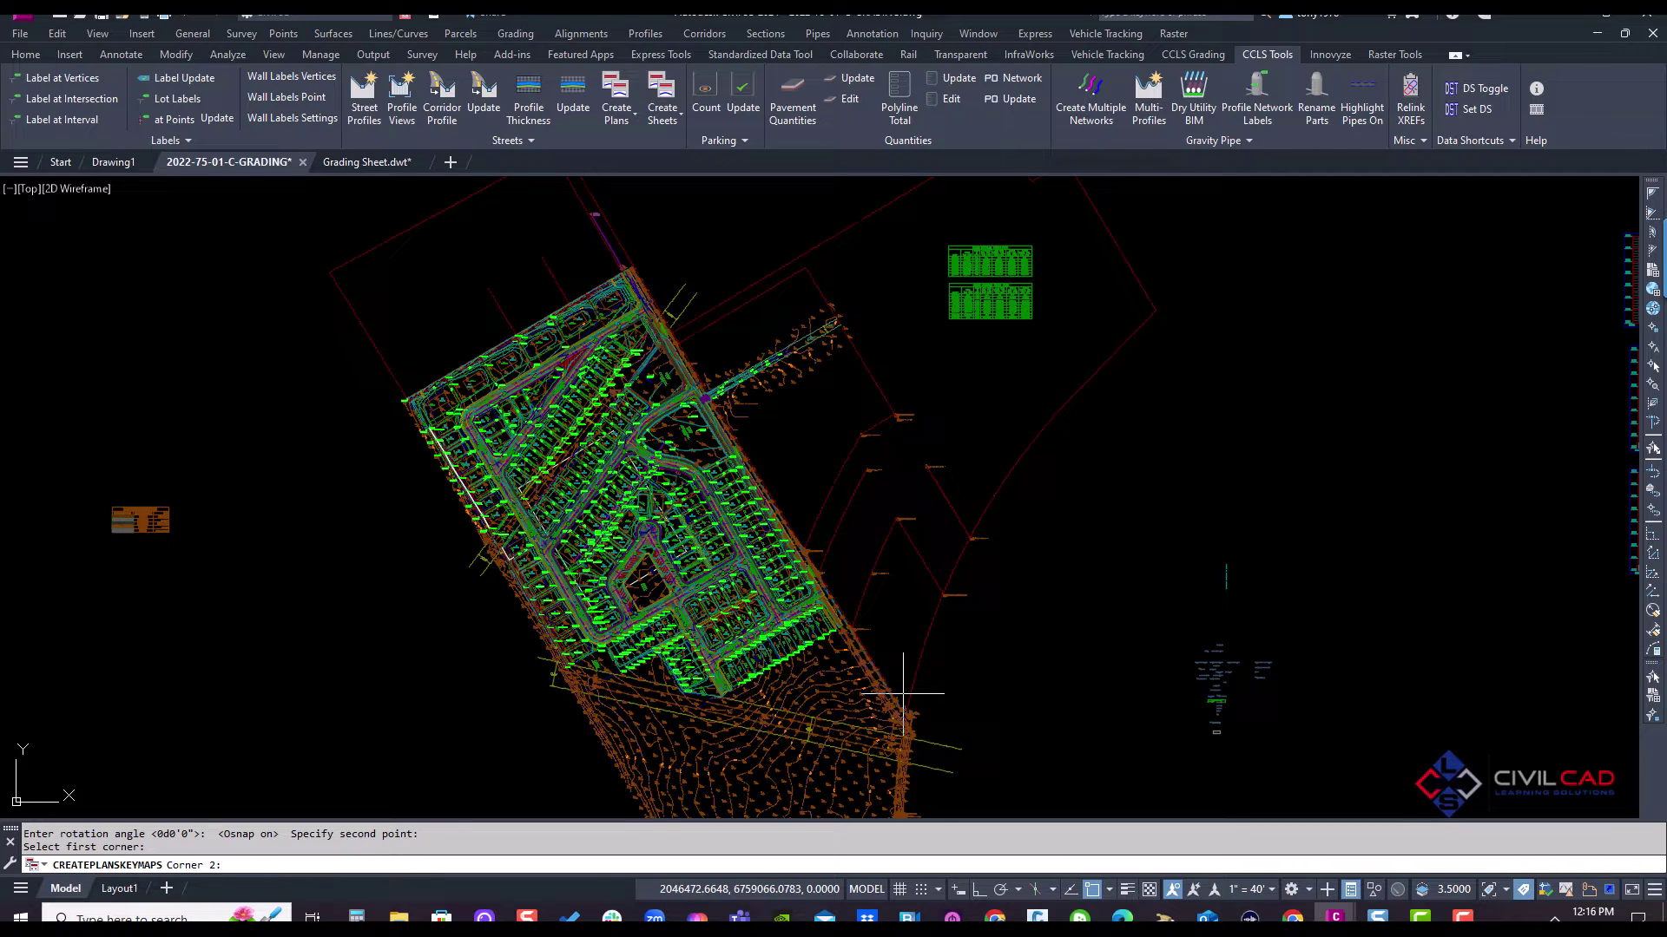
key(F3)
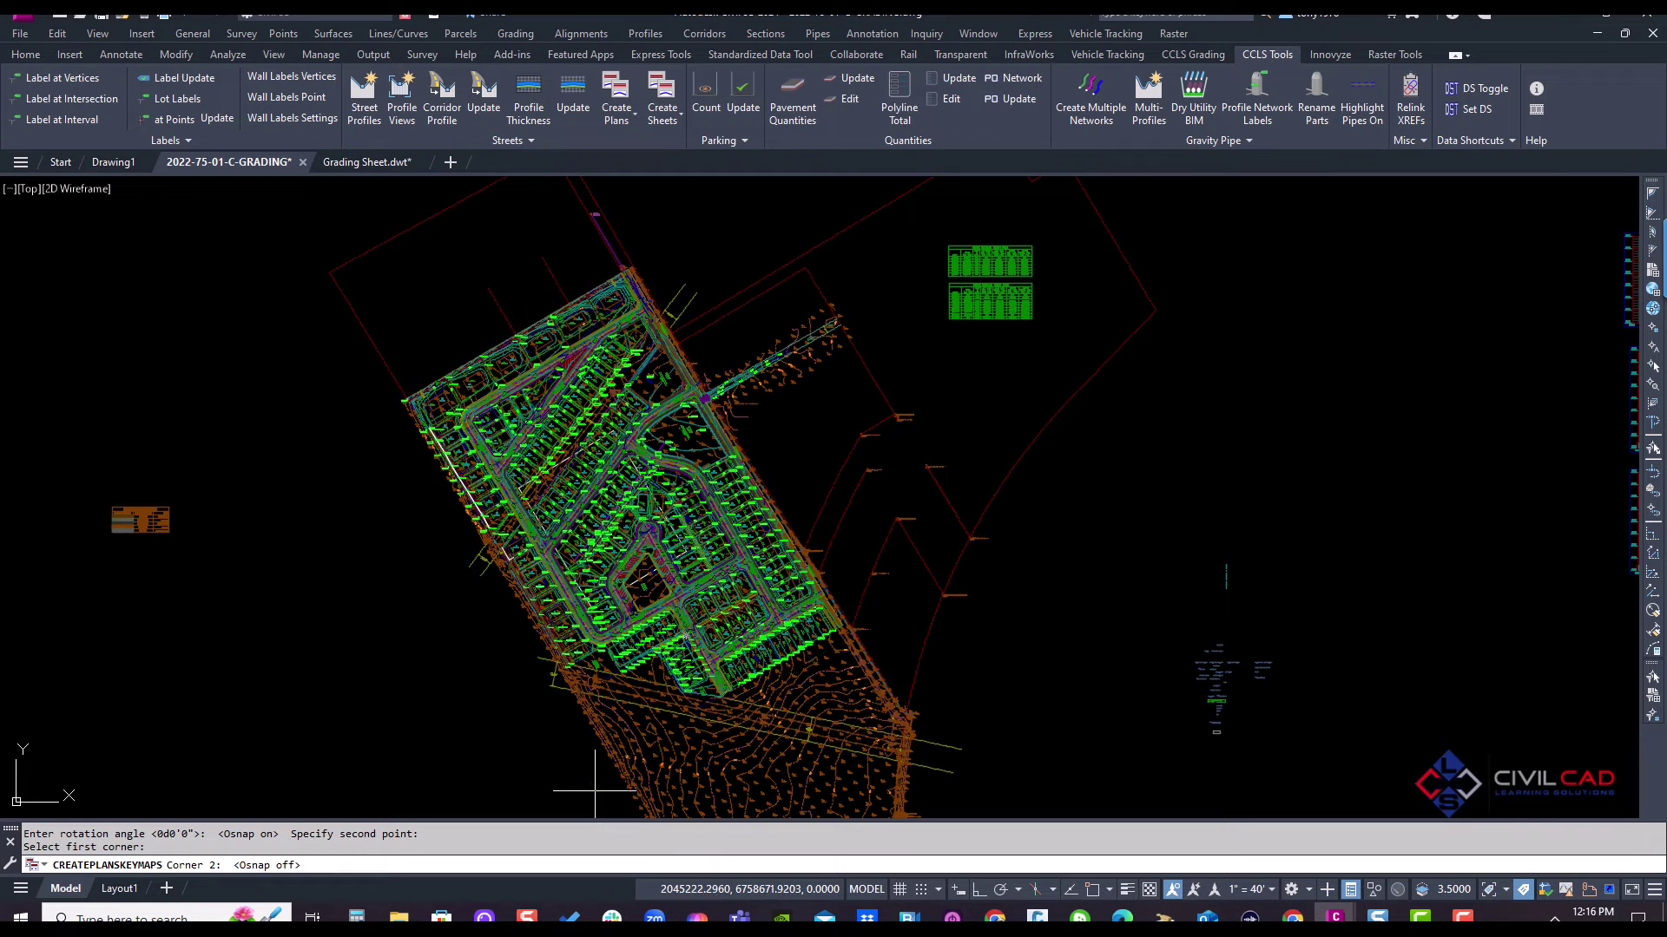
click(598, 786)
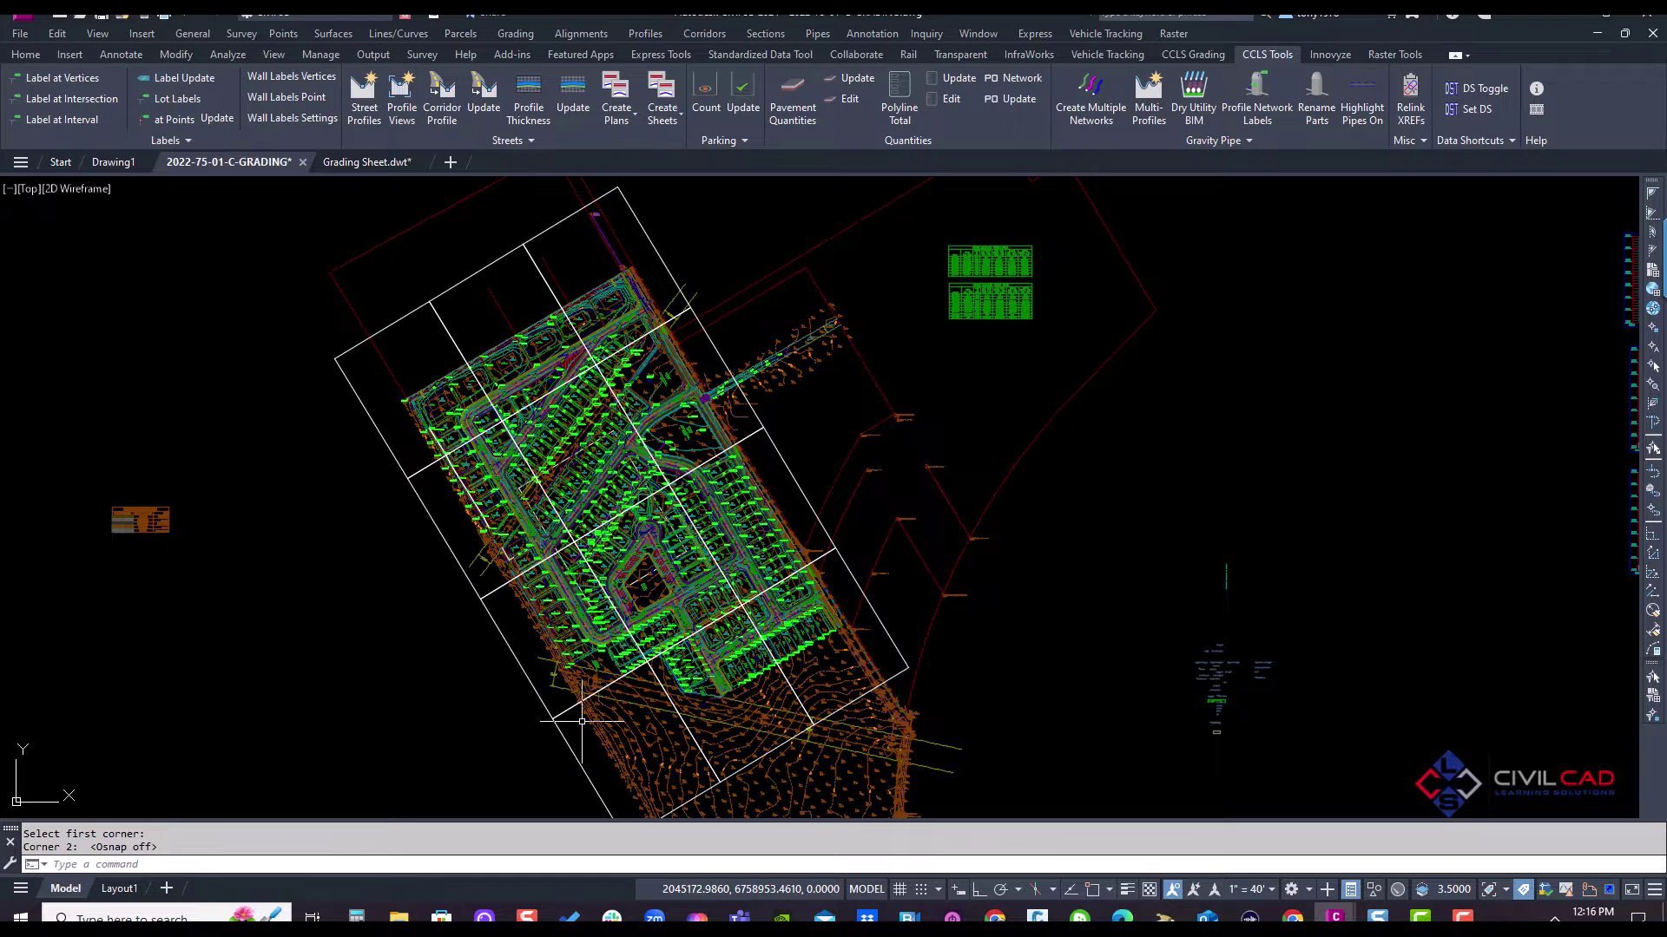
middle_drag(582, 720, 593, 739)
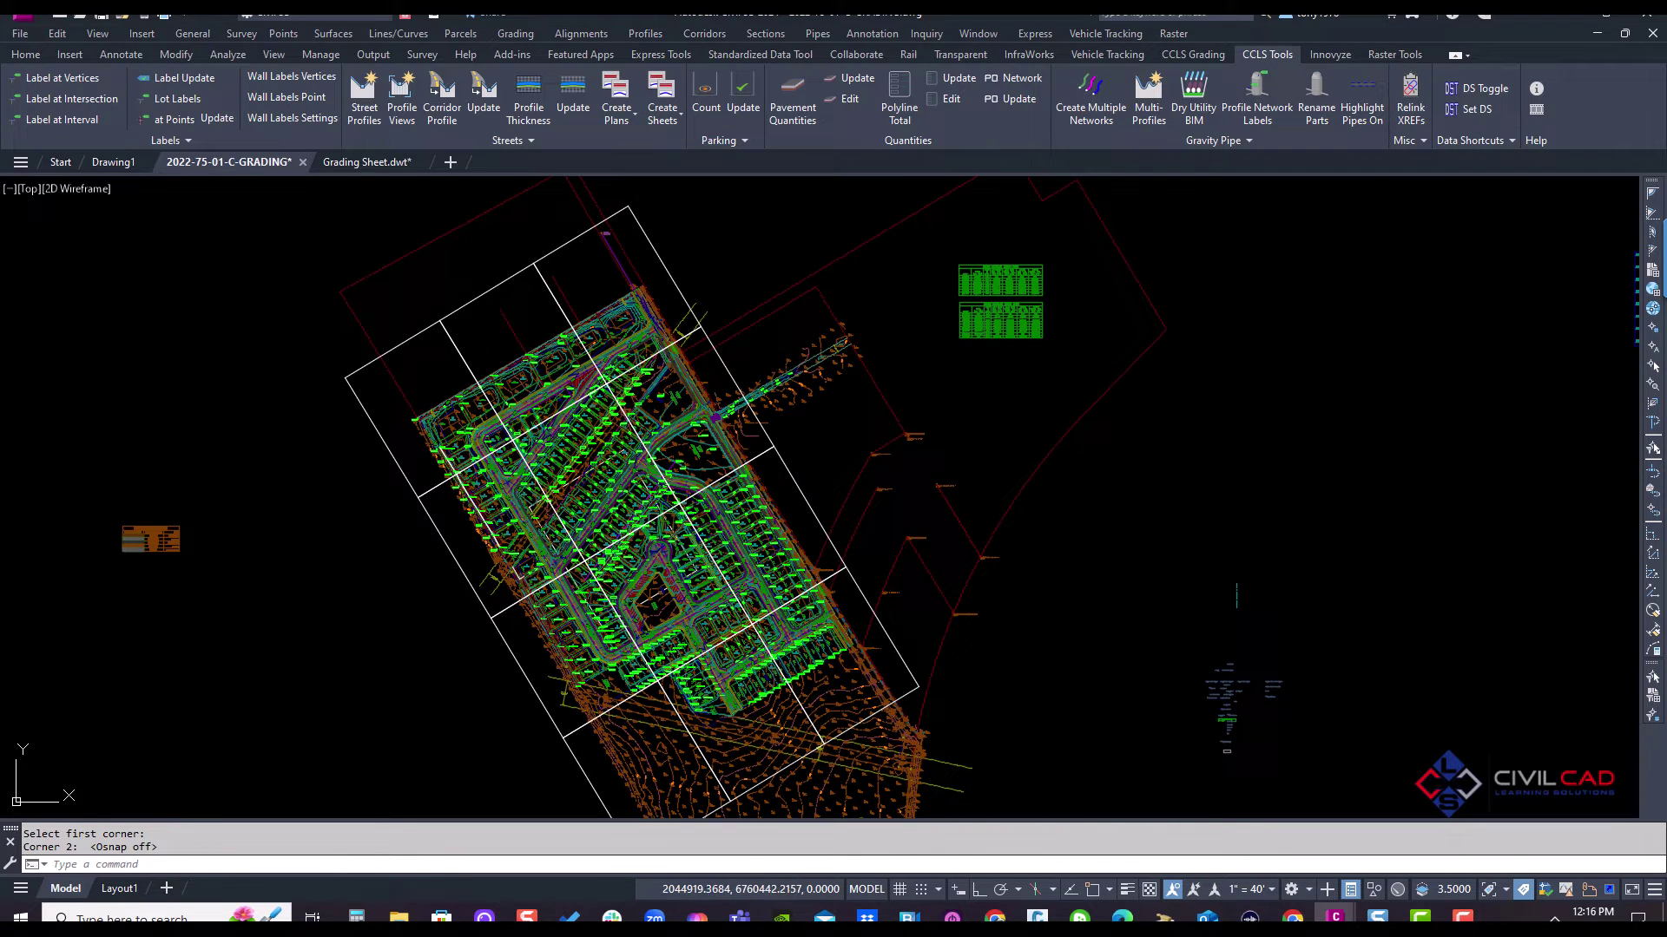
Select matching sheet frames and start moving them, then cancel the move.
key(Escape)
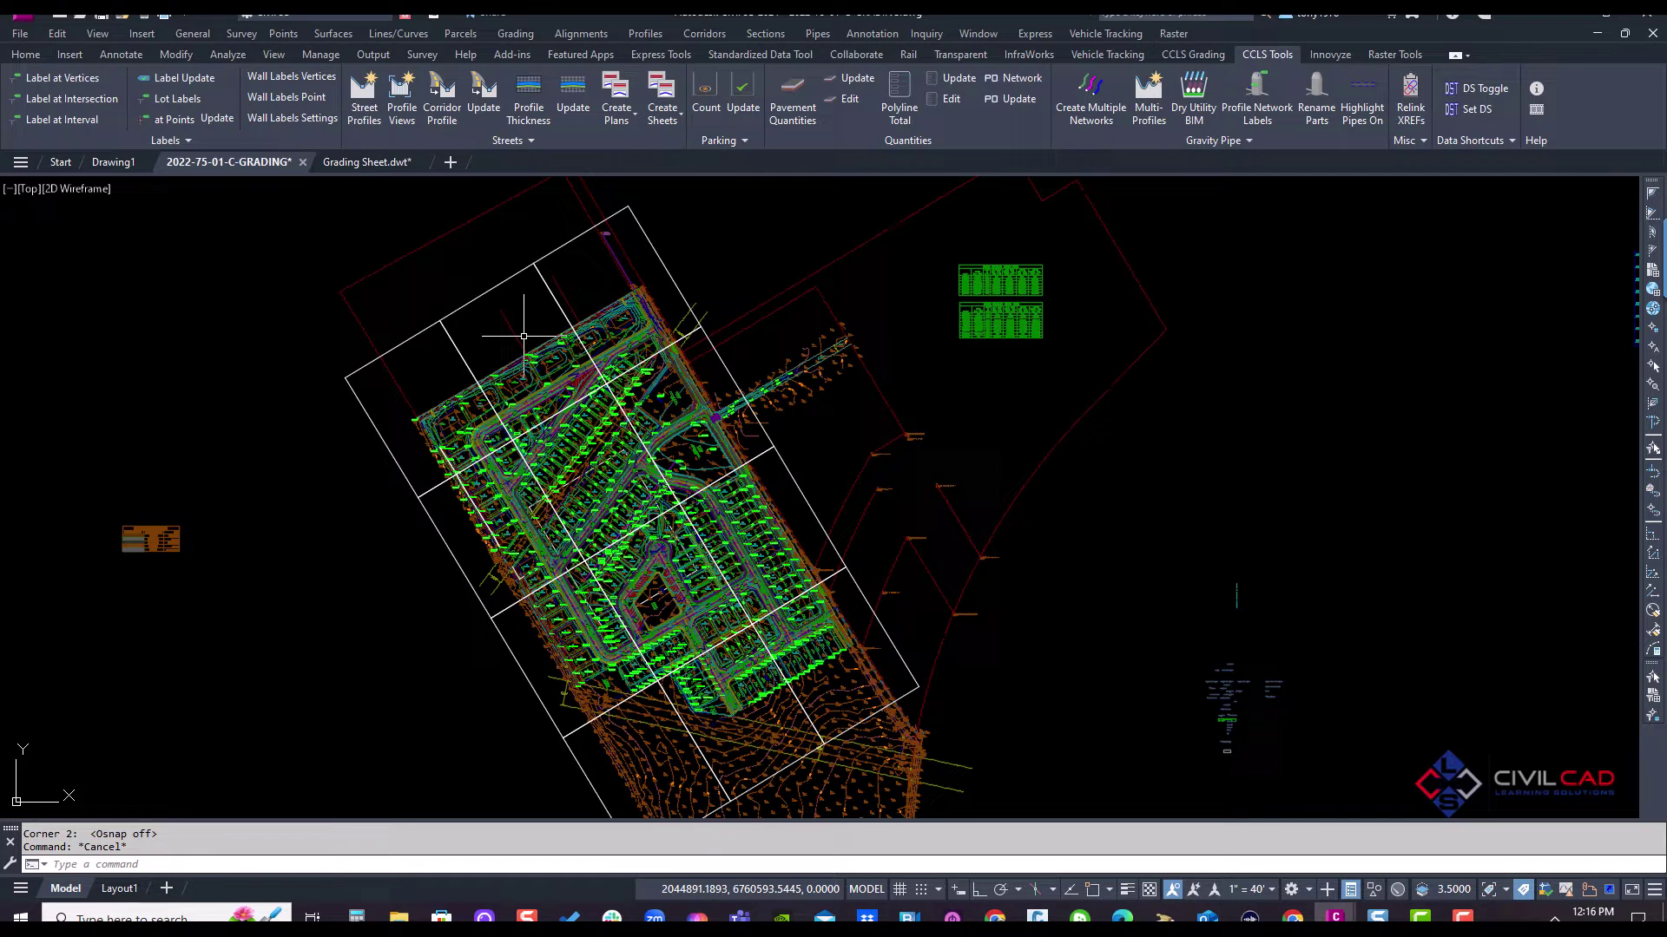
click(559, 249)
right_click(551, 246)
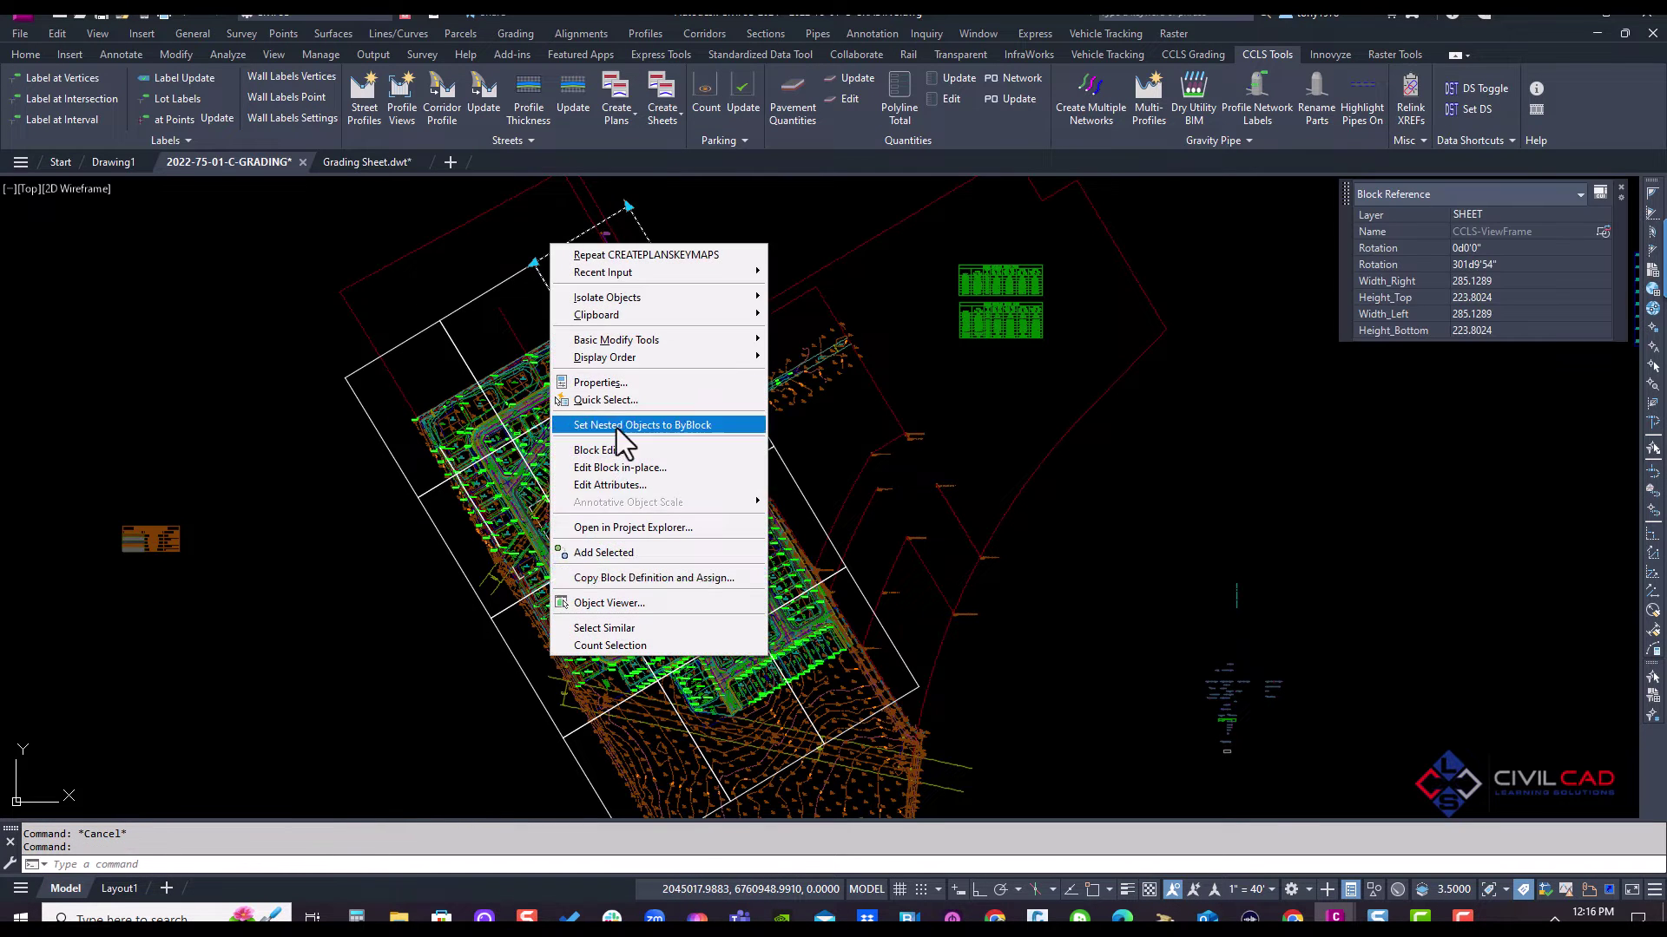
click(604, 628)
text(m)
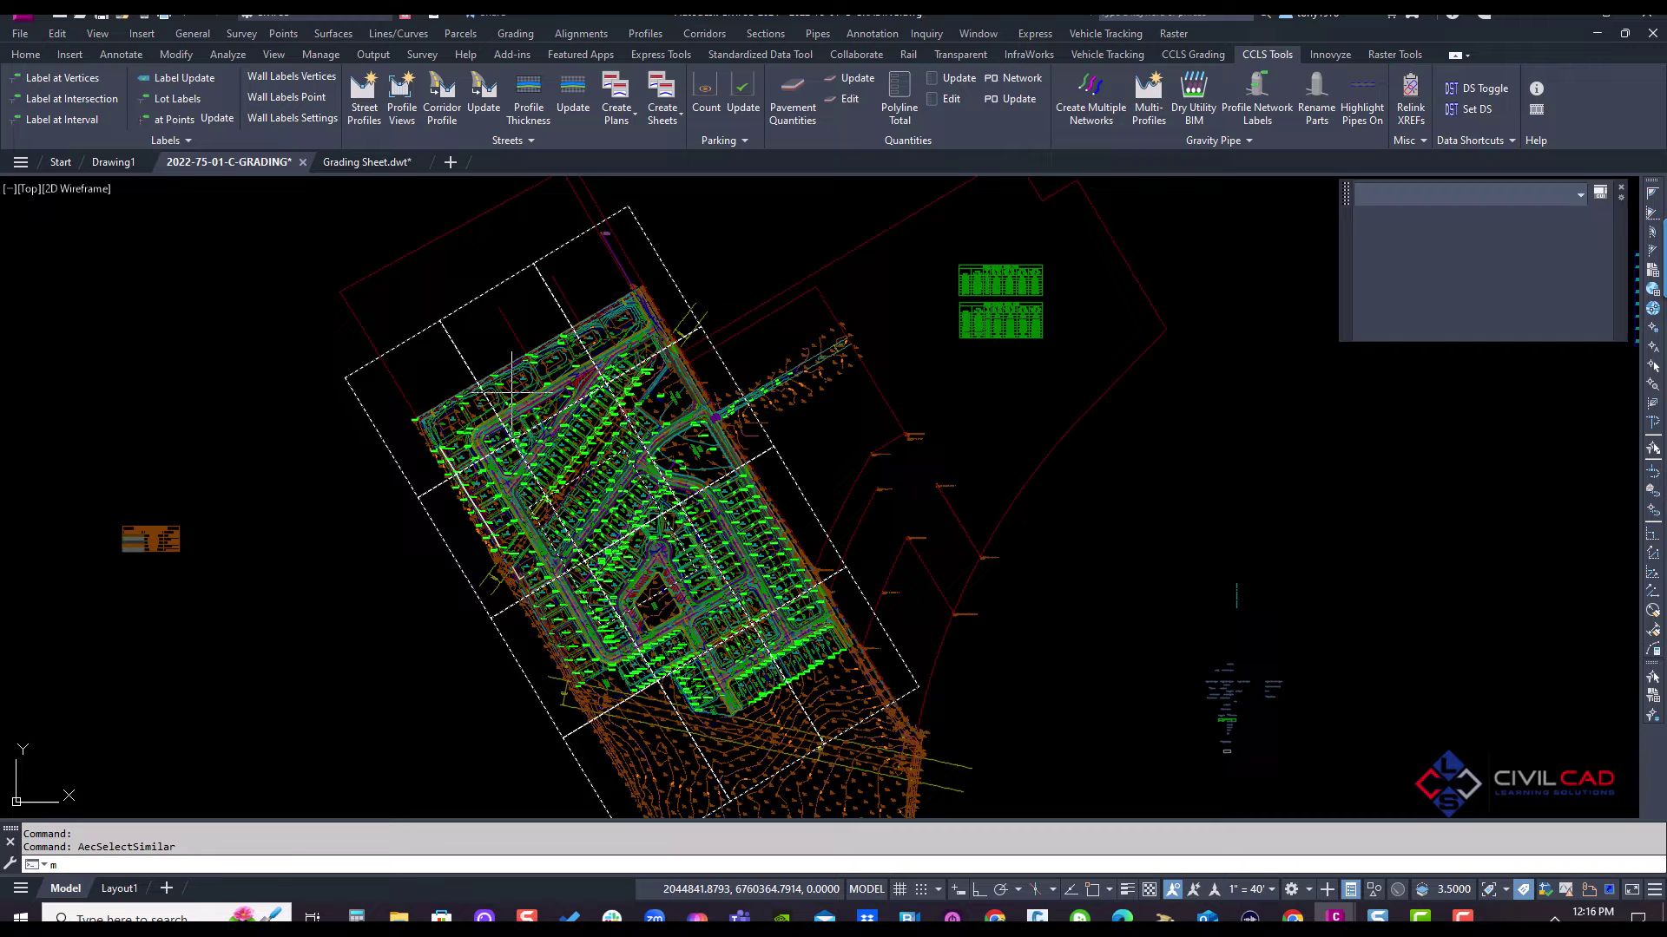
key(Return)
click(629, 208)
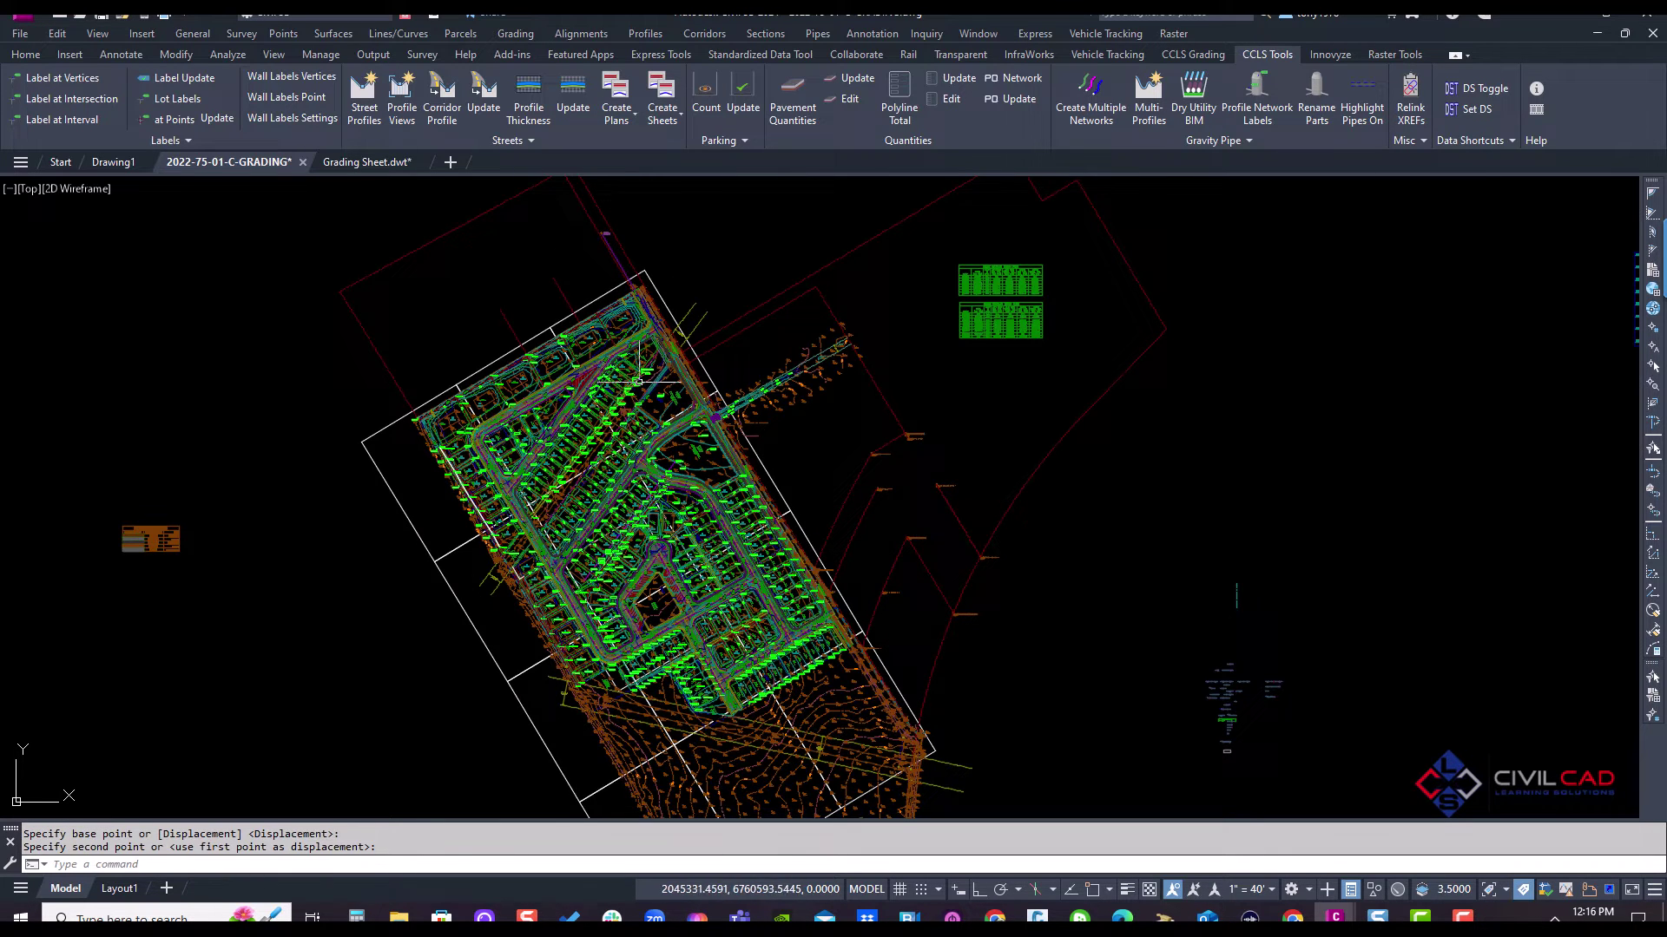
mouse_move(655, 258)
middle_down()
mouse_move(557, 569)
mouse_move(537, 541)
middle_up()
key(Escape)
Delete the three surplus sheet frames at the grid's lower end.
click(552, 711)
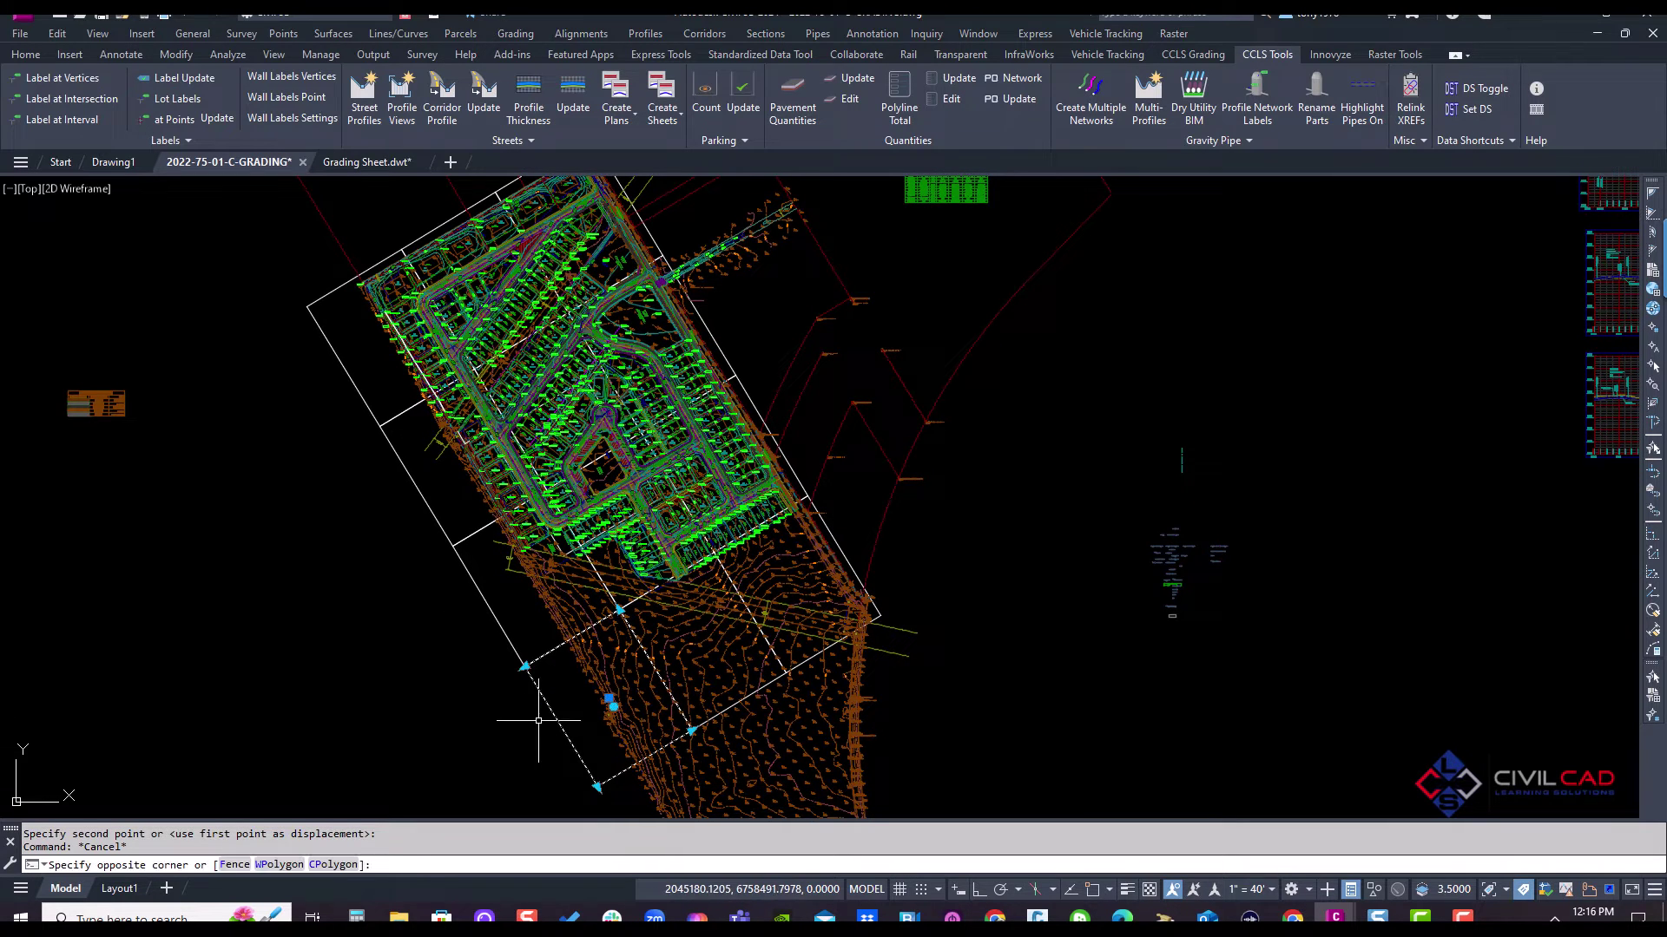
click(756, 671)
scroll(761, 670, up, 2)
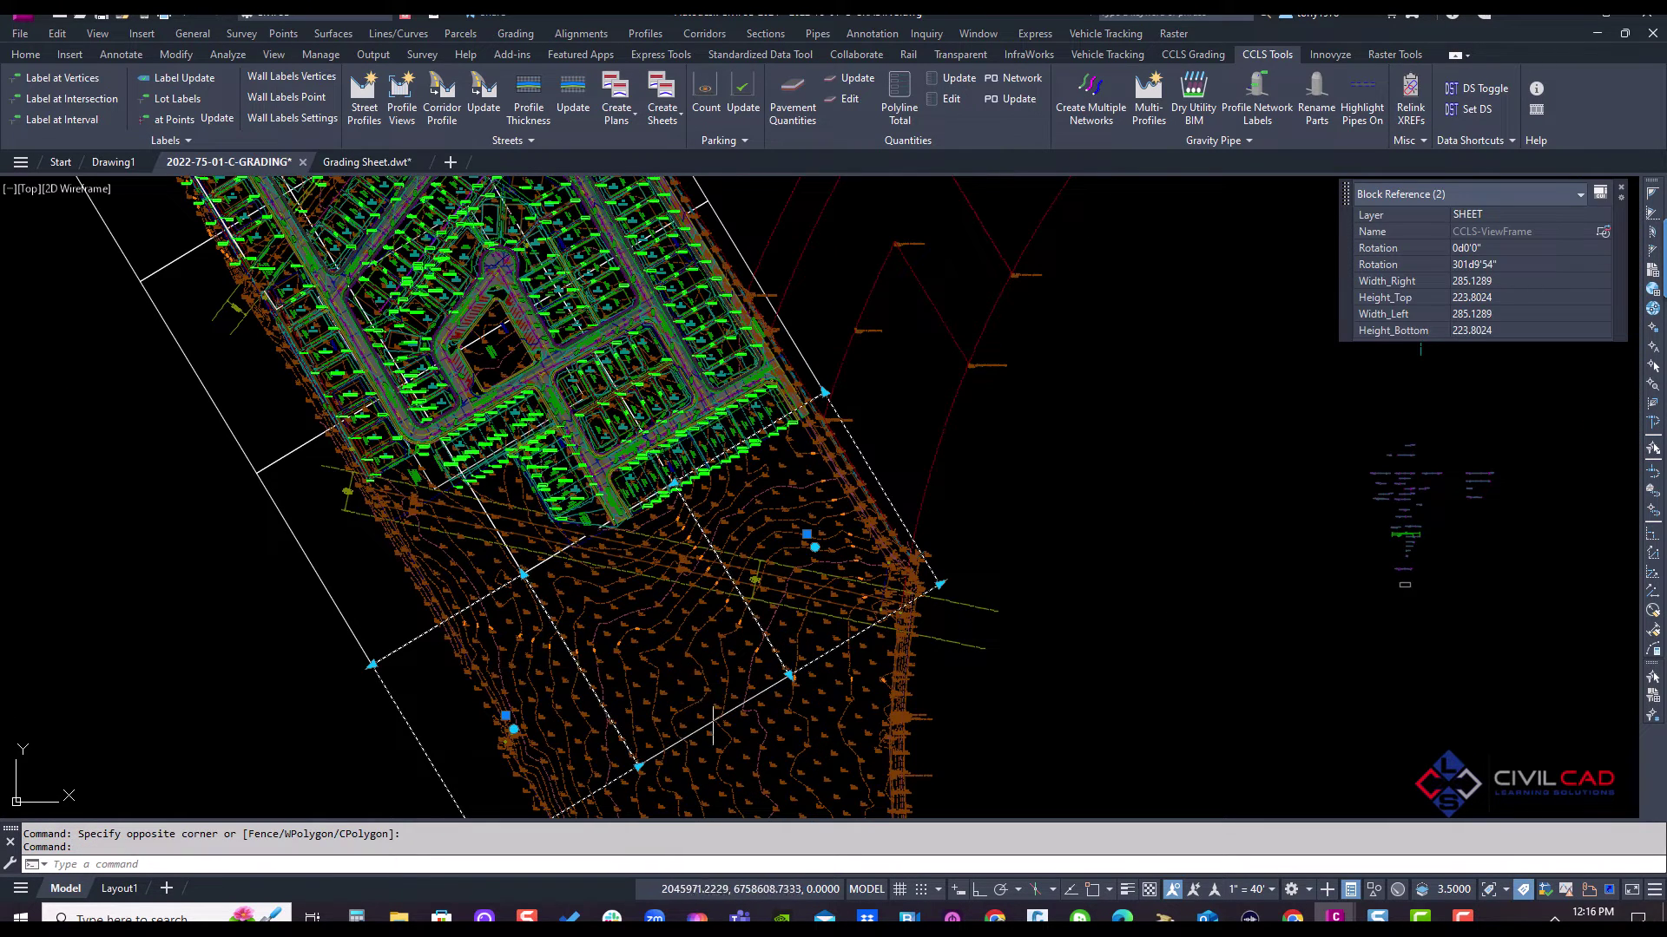
click(742, 675)
key(Delete)
key(Escape)
scroll(738, 674, down, 2)
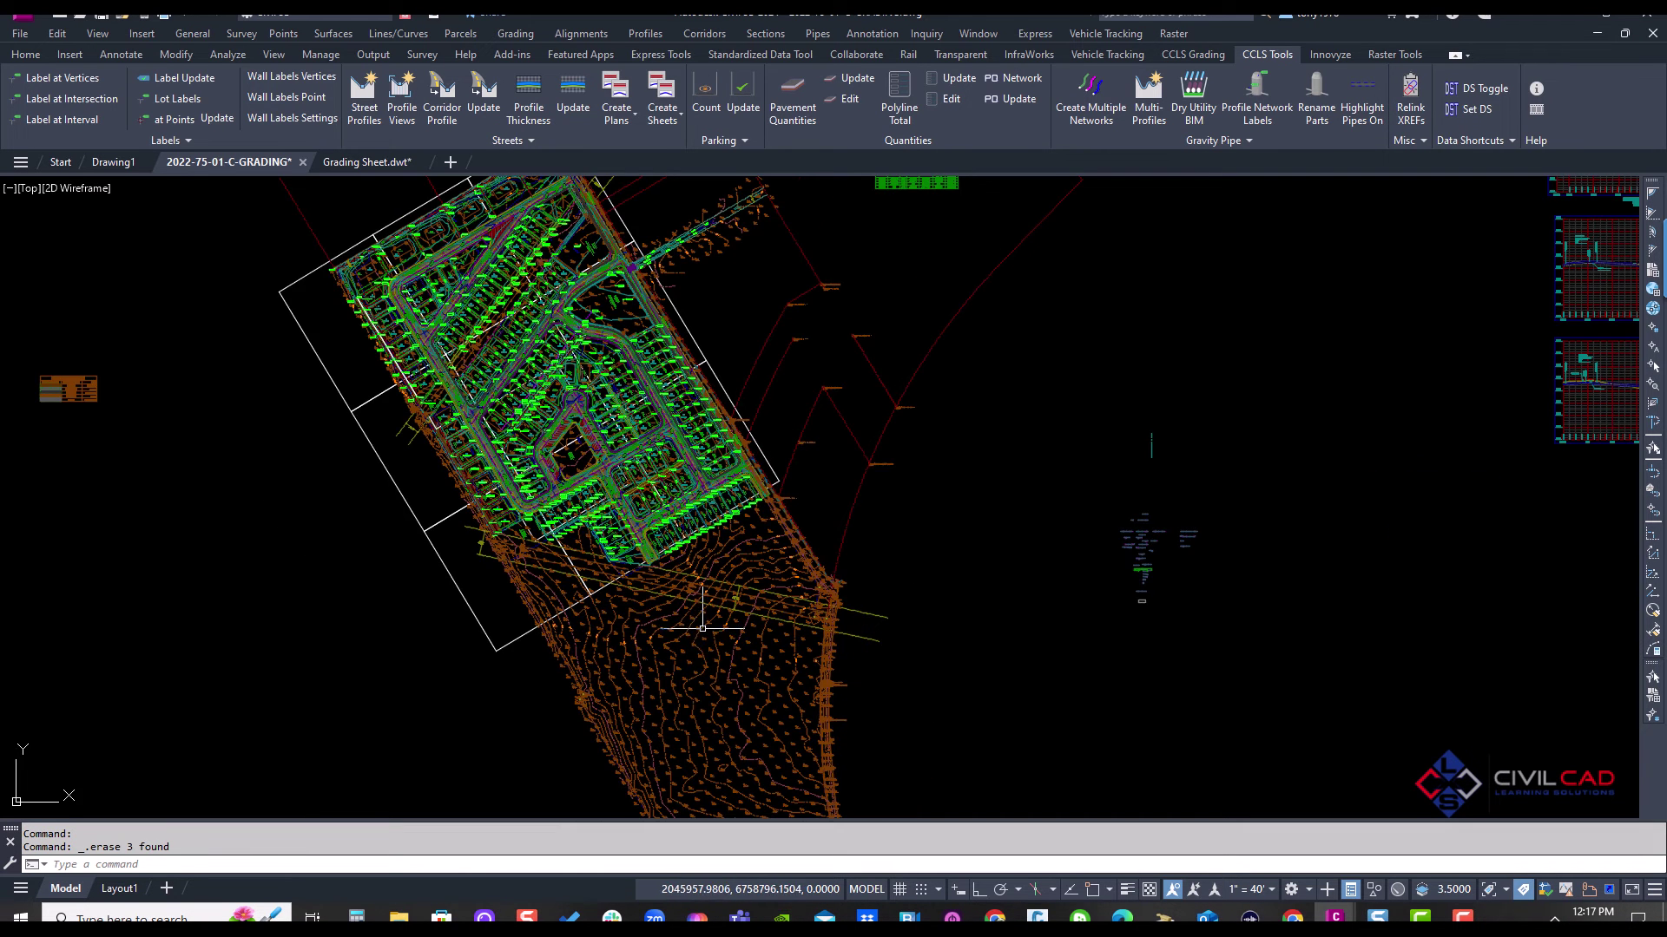
scroll(739, 673, down, 2)
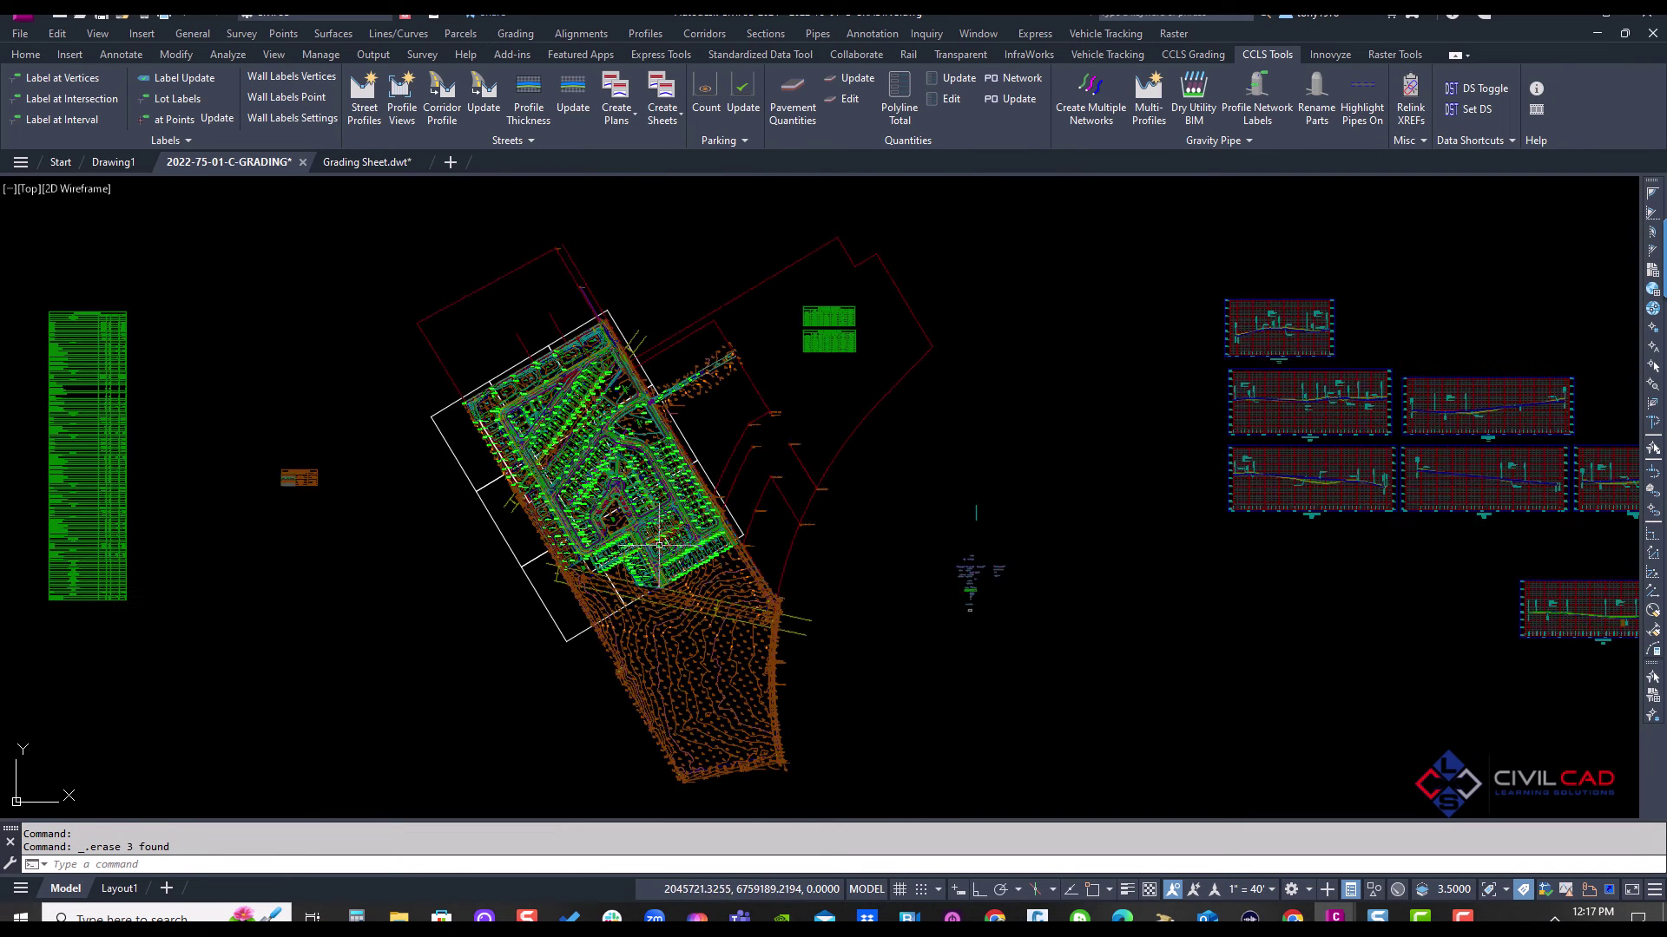
Update the keymap plan views and save the grading drawing.
click(619, 120)
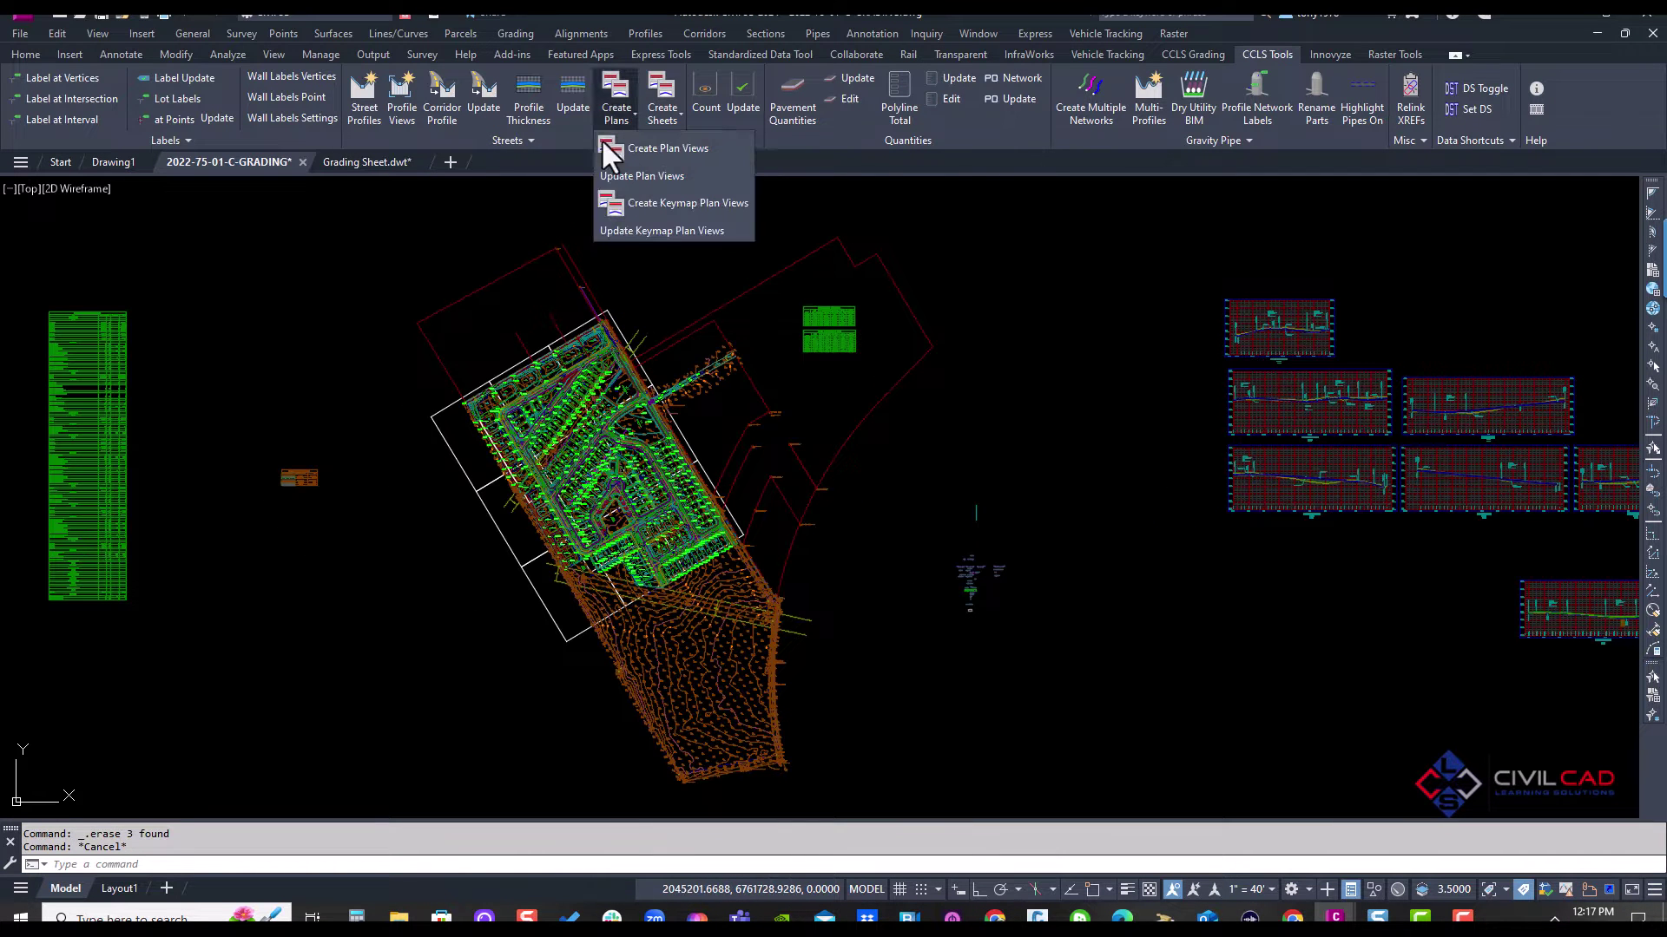
click(650, 232)
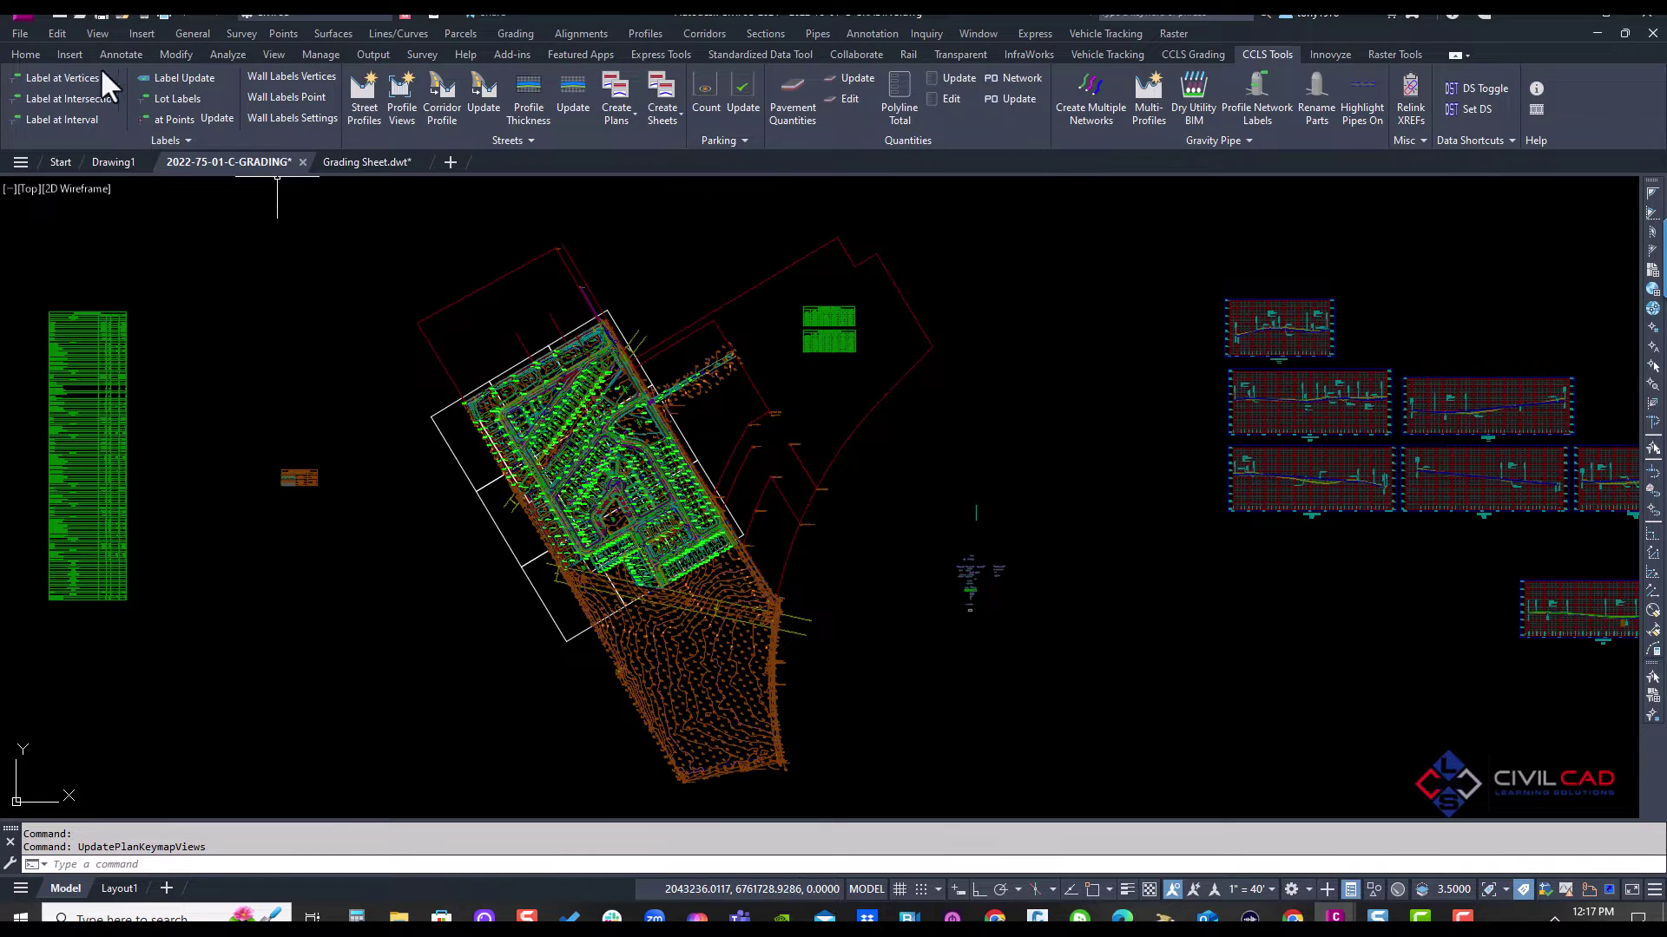
click(99, 13)
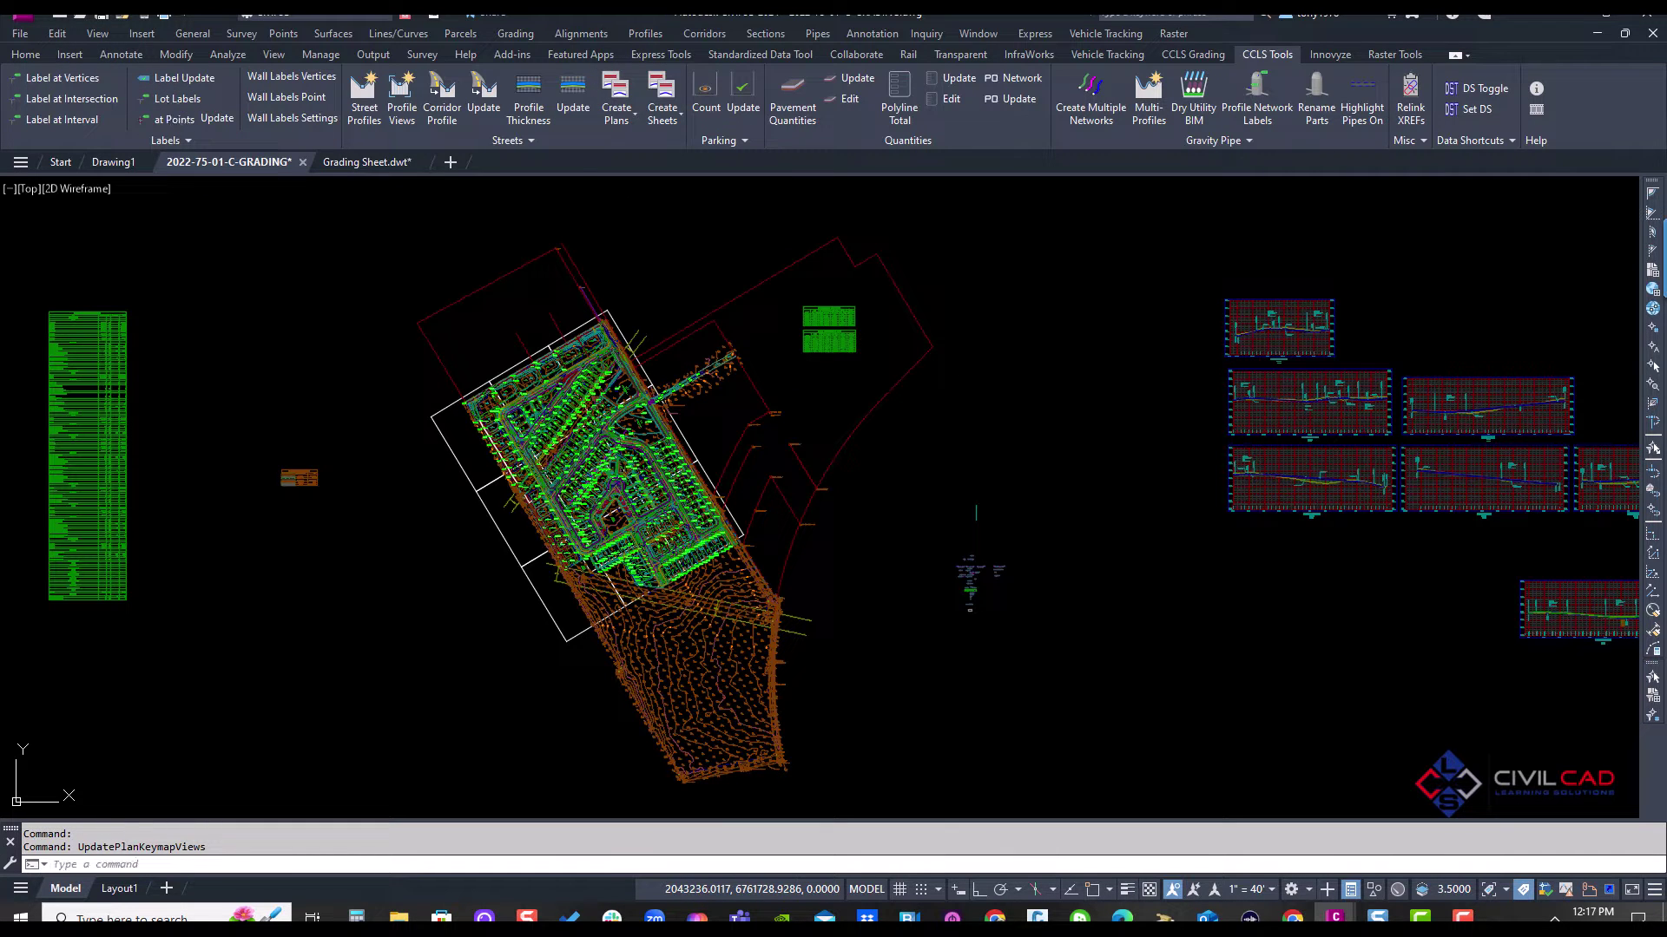
In Create Keymap Plan Sheets, re-insert Next Counter to make the layout name 'grading plan - <[NextCounter]>'.
click(662, 125)
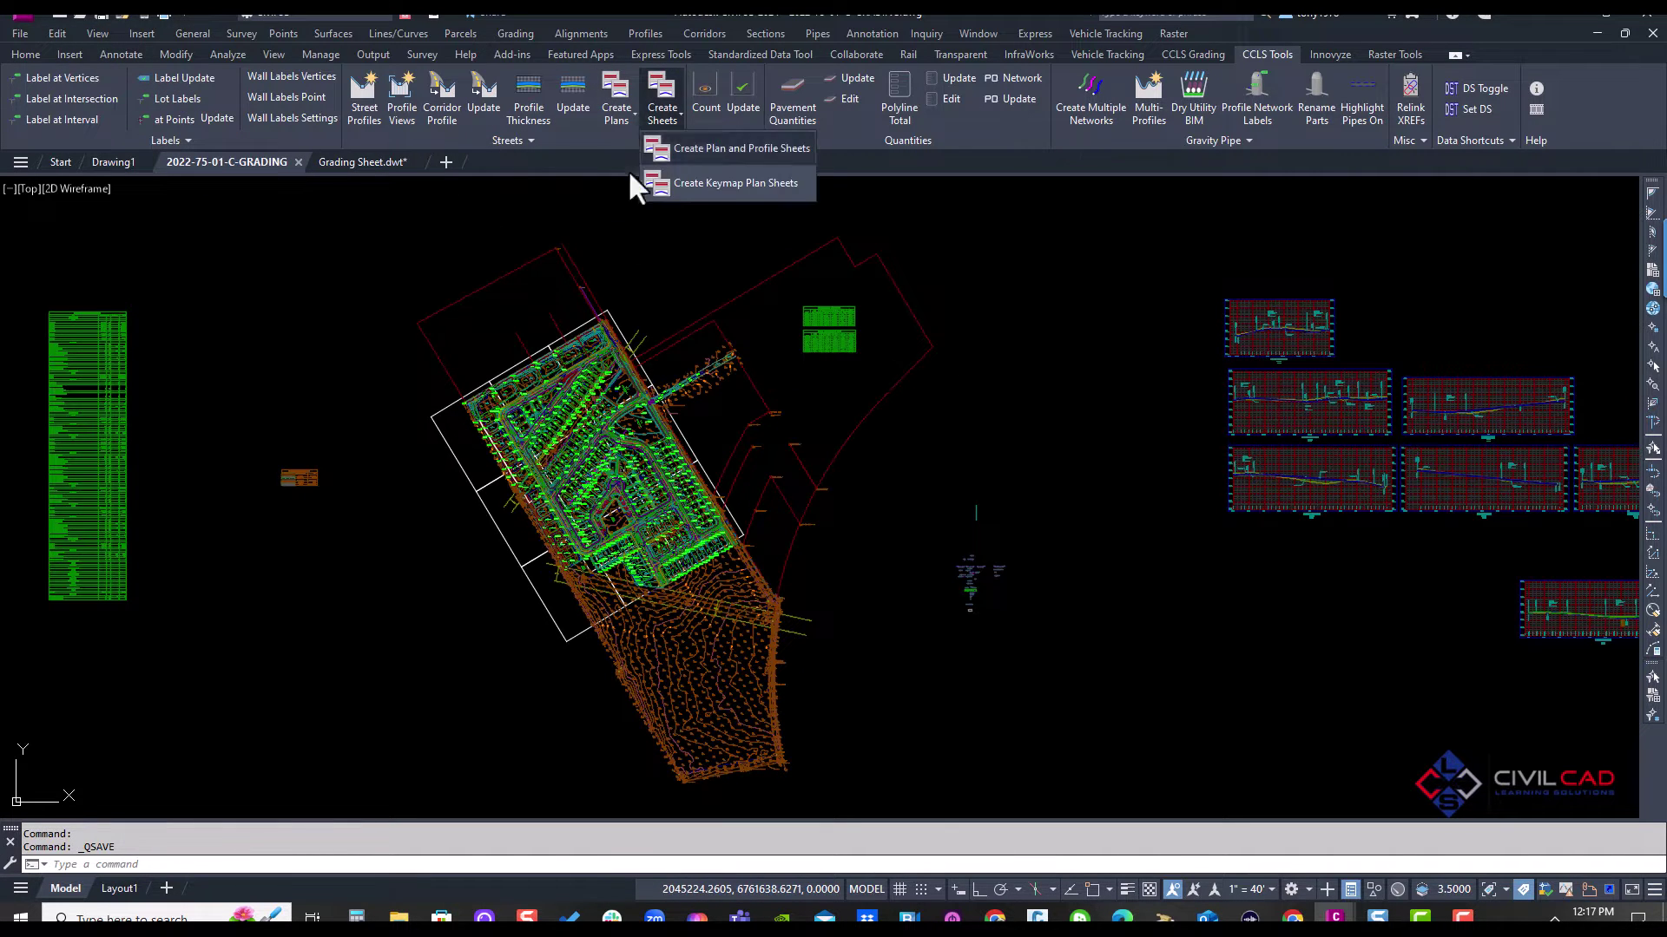
click(697, 187)
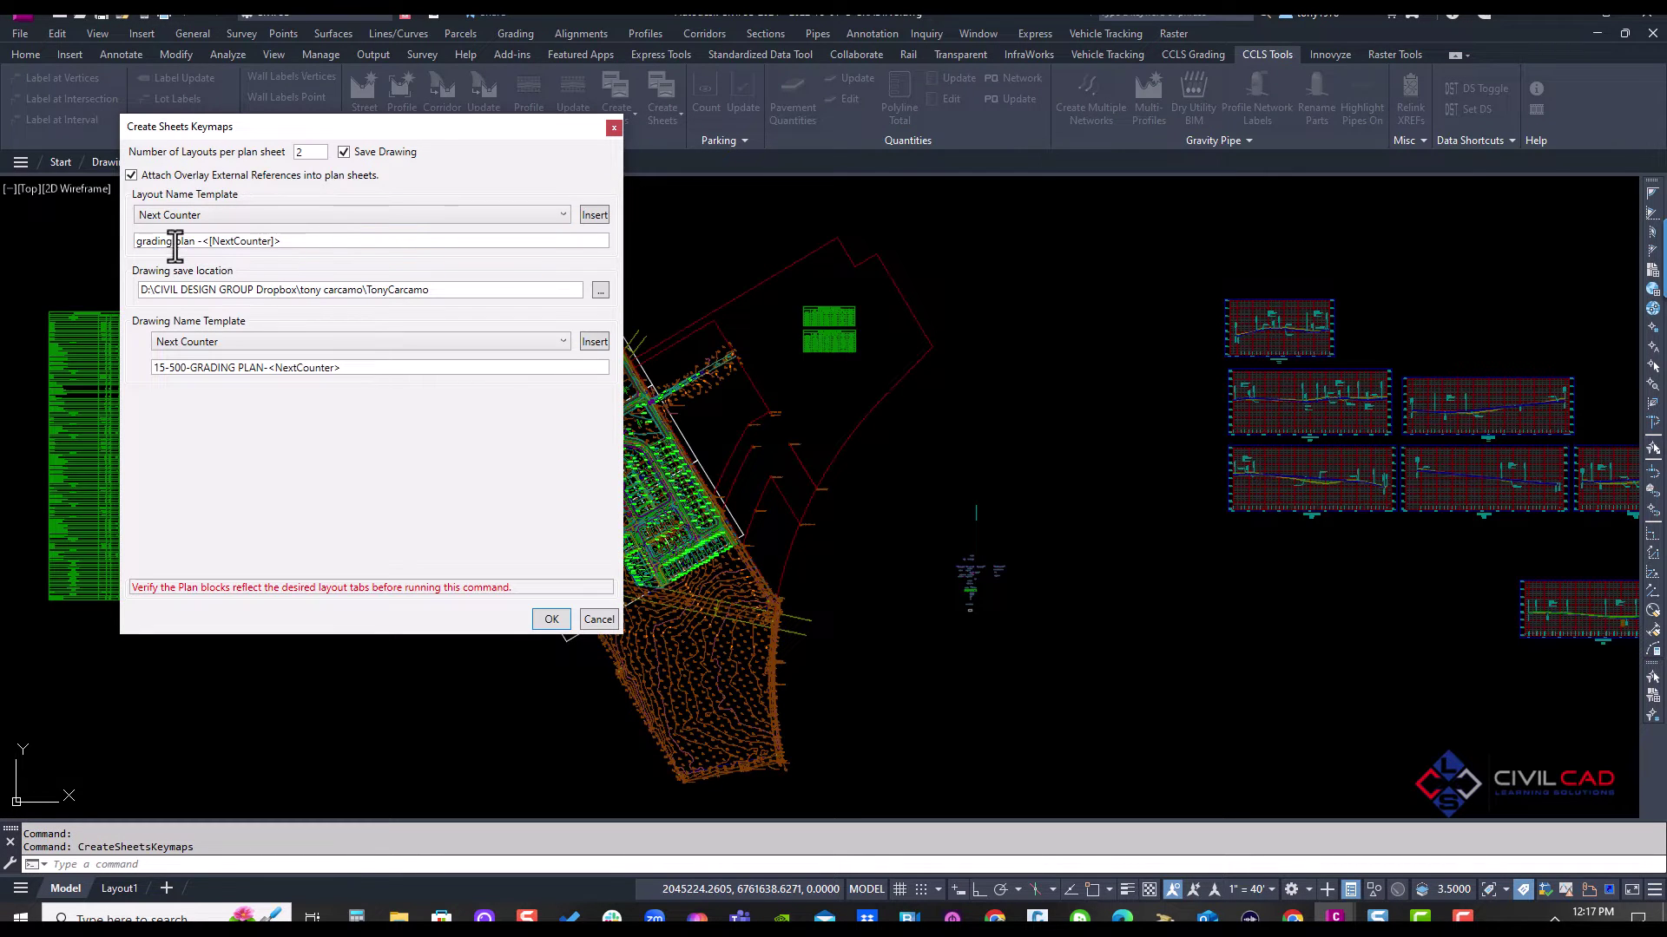
drag(209, 245, 319, 248)
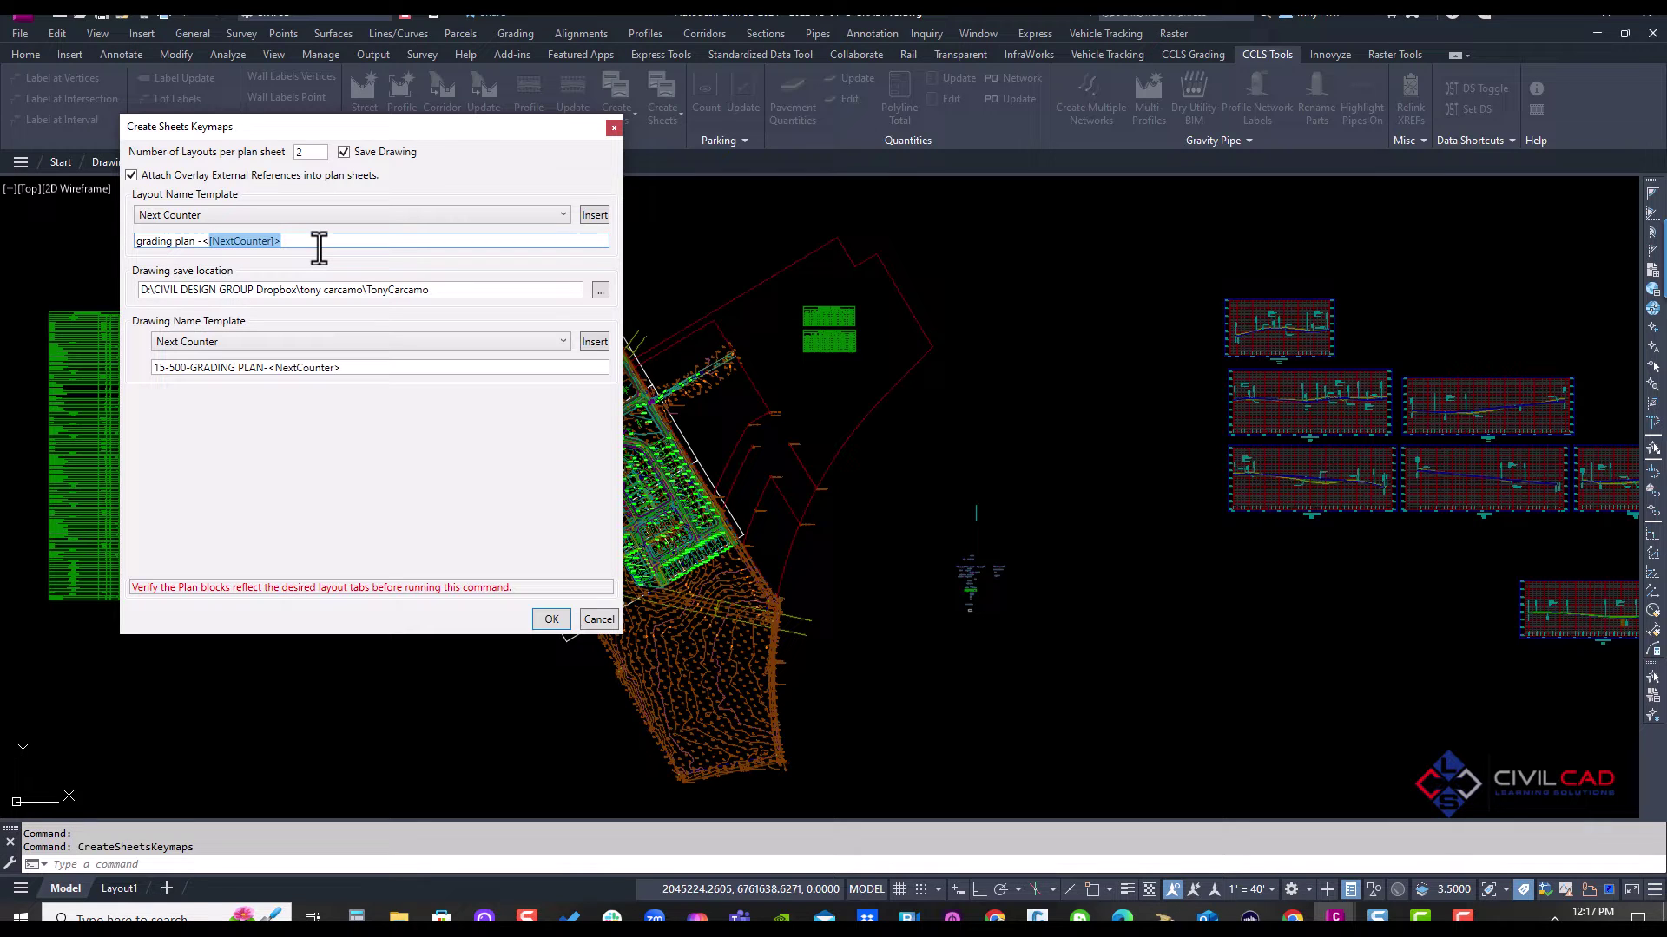
key(BackSpace)
click(231, 215)
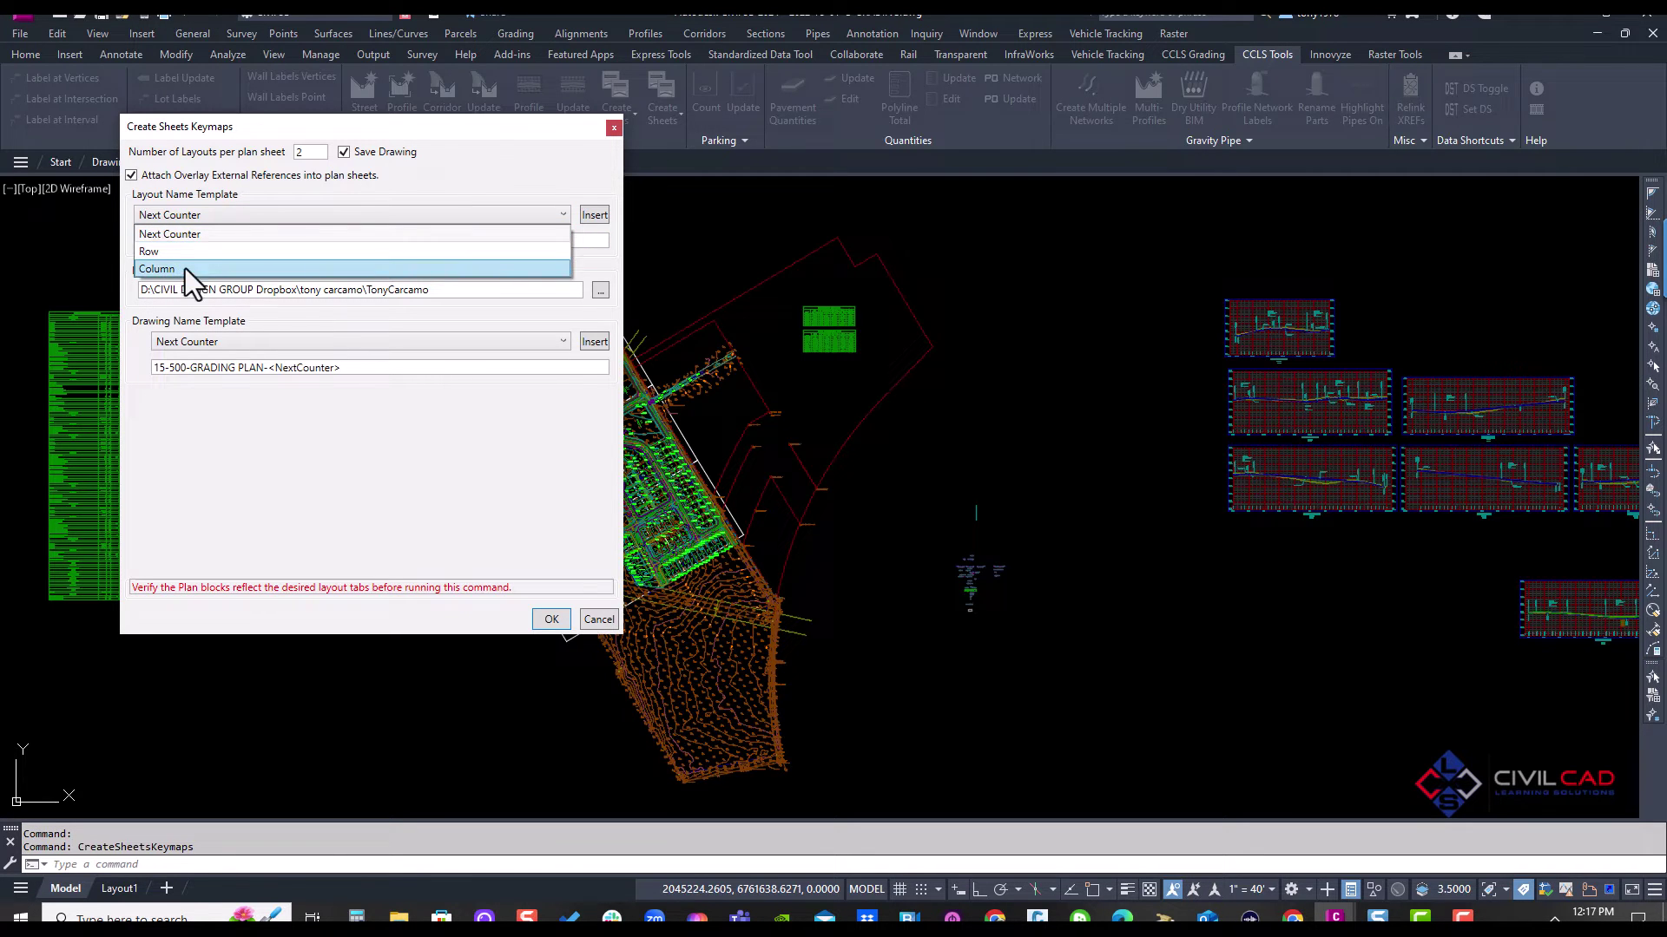
click(232, 232)
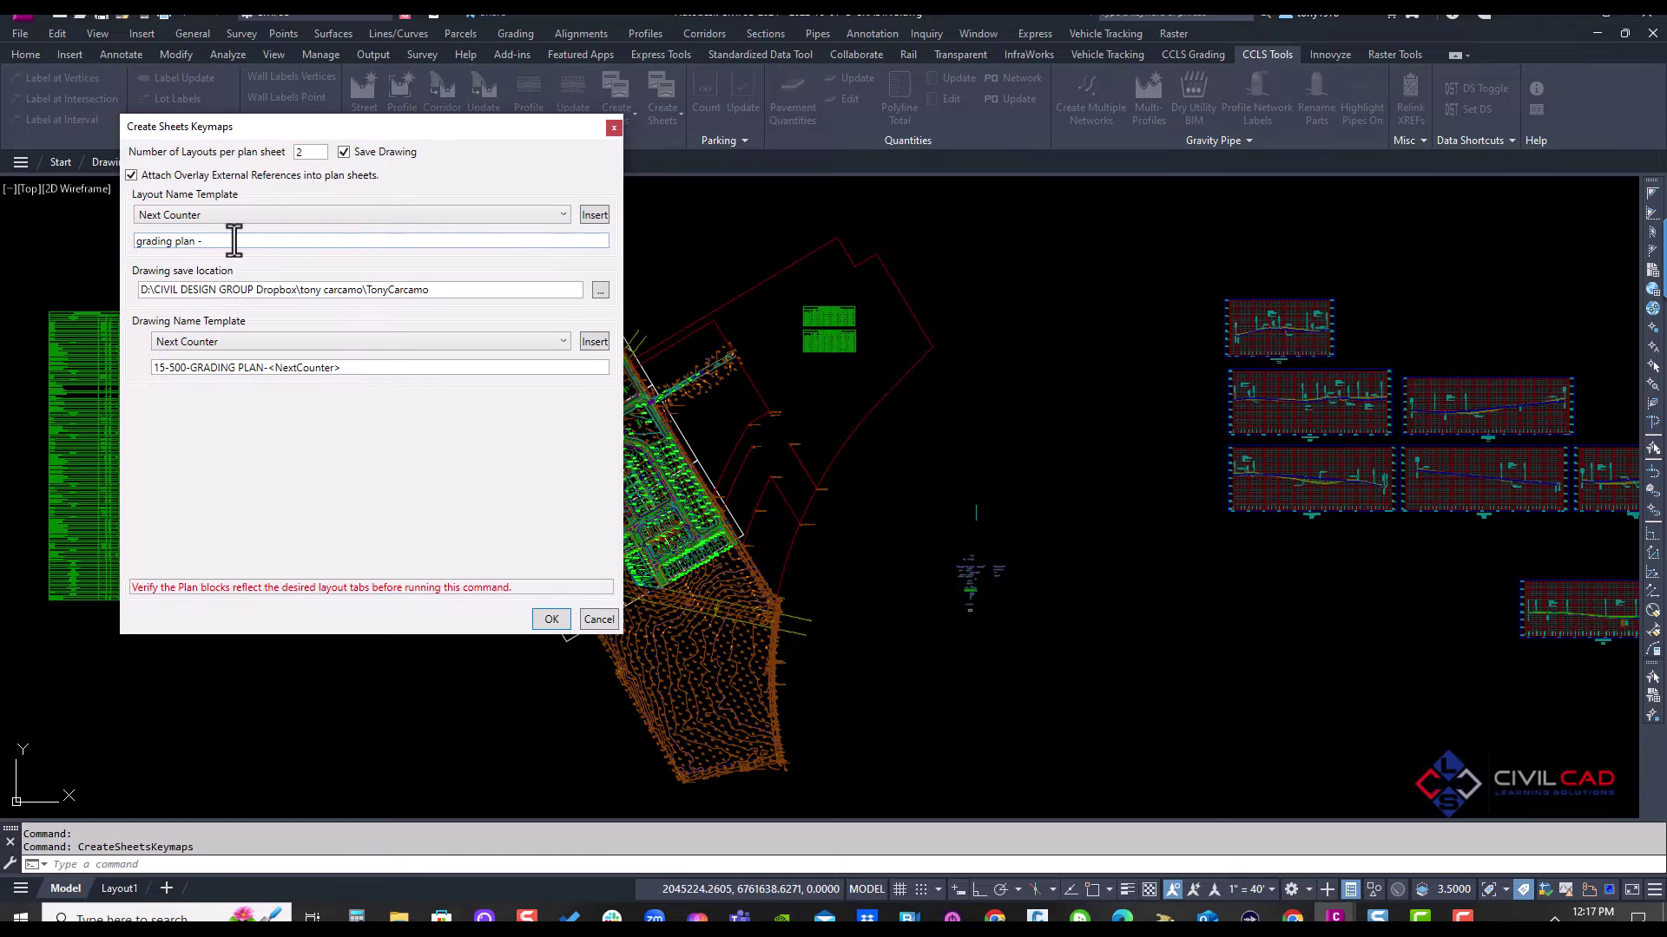
click(224, 241)
click(592, 216)
Replace the 15-500 drawing name prefix with 24-500 and check layouts per sheet.
click(179, 370)
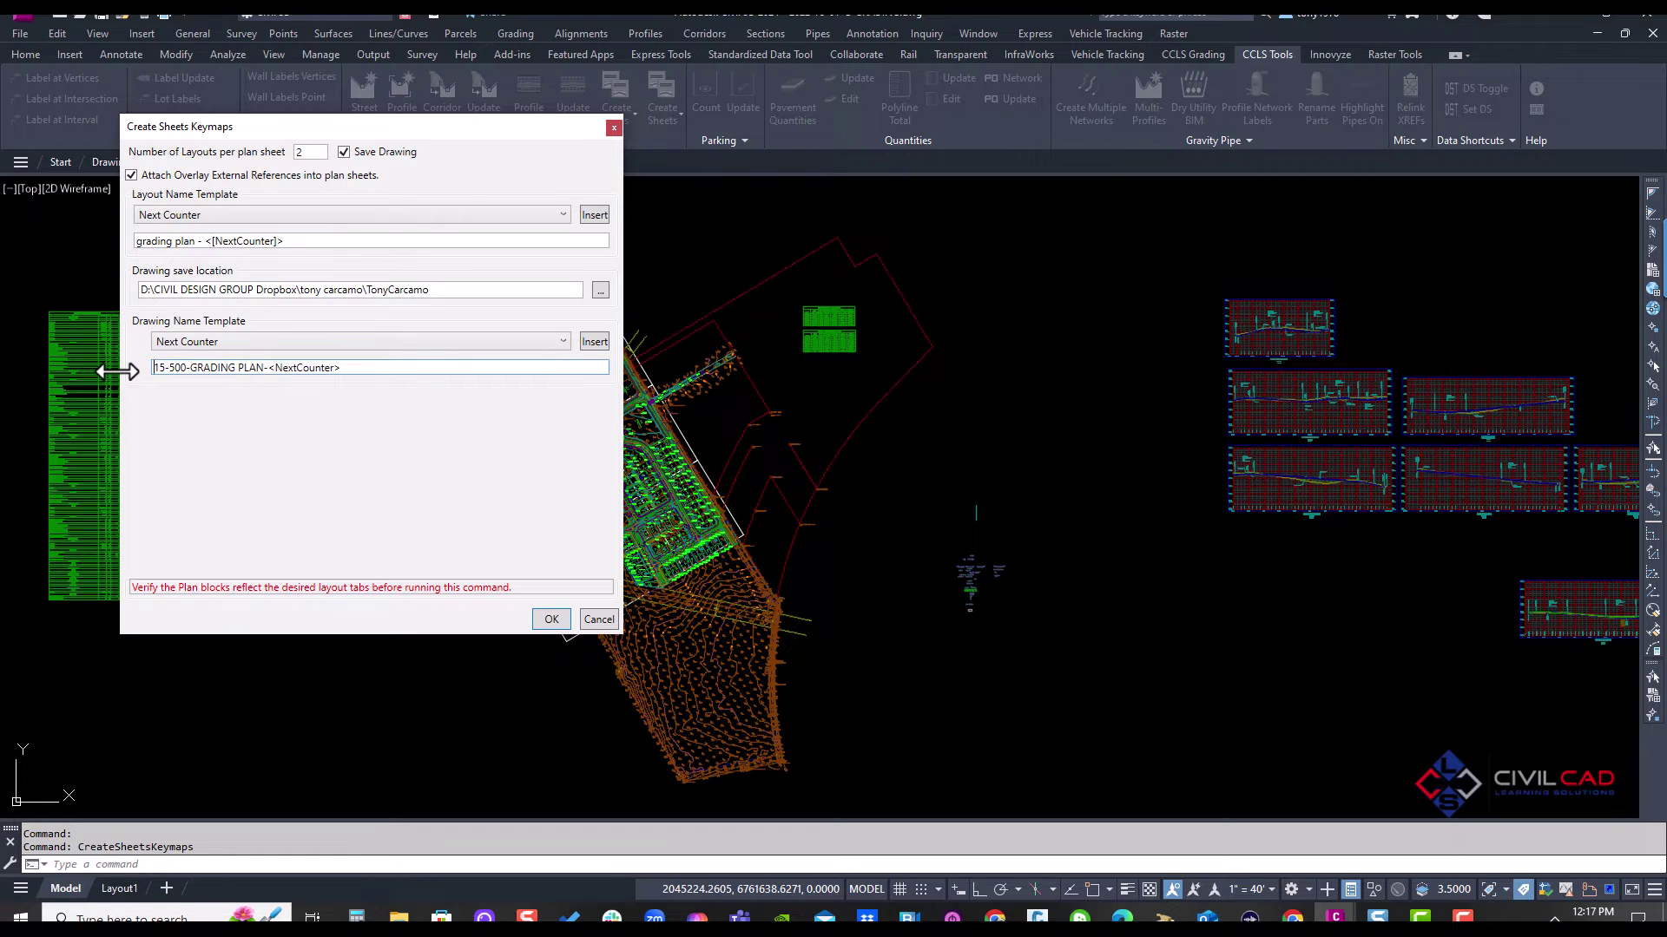
key(Delete)
key(Delete)
key(Delete)
key(Delete)
key(Delete)
key(Delete)
text(24-500)
double_click(301, 151)
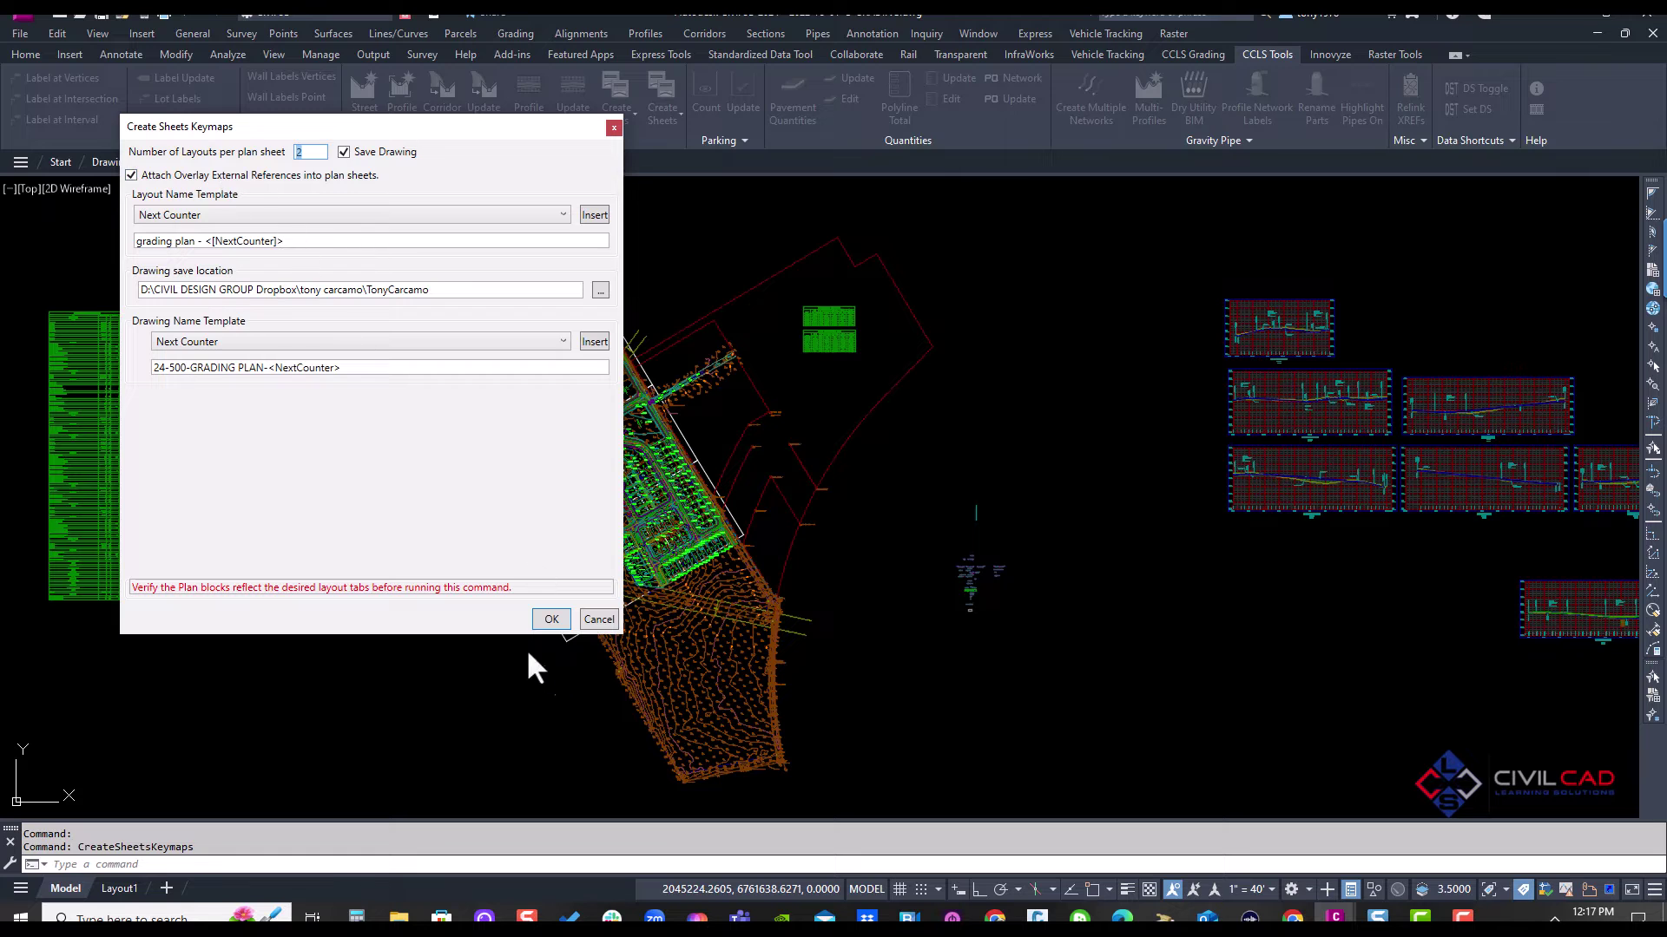
Generate the 24-500 grading plan sheet drawings, save, and bring up Open.
click(550, 621)
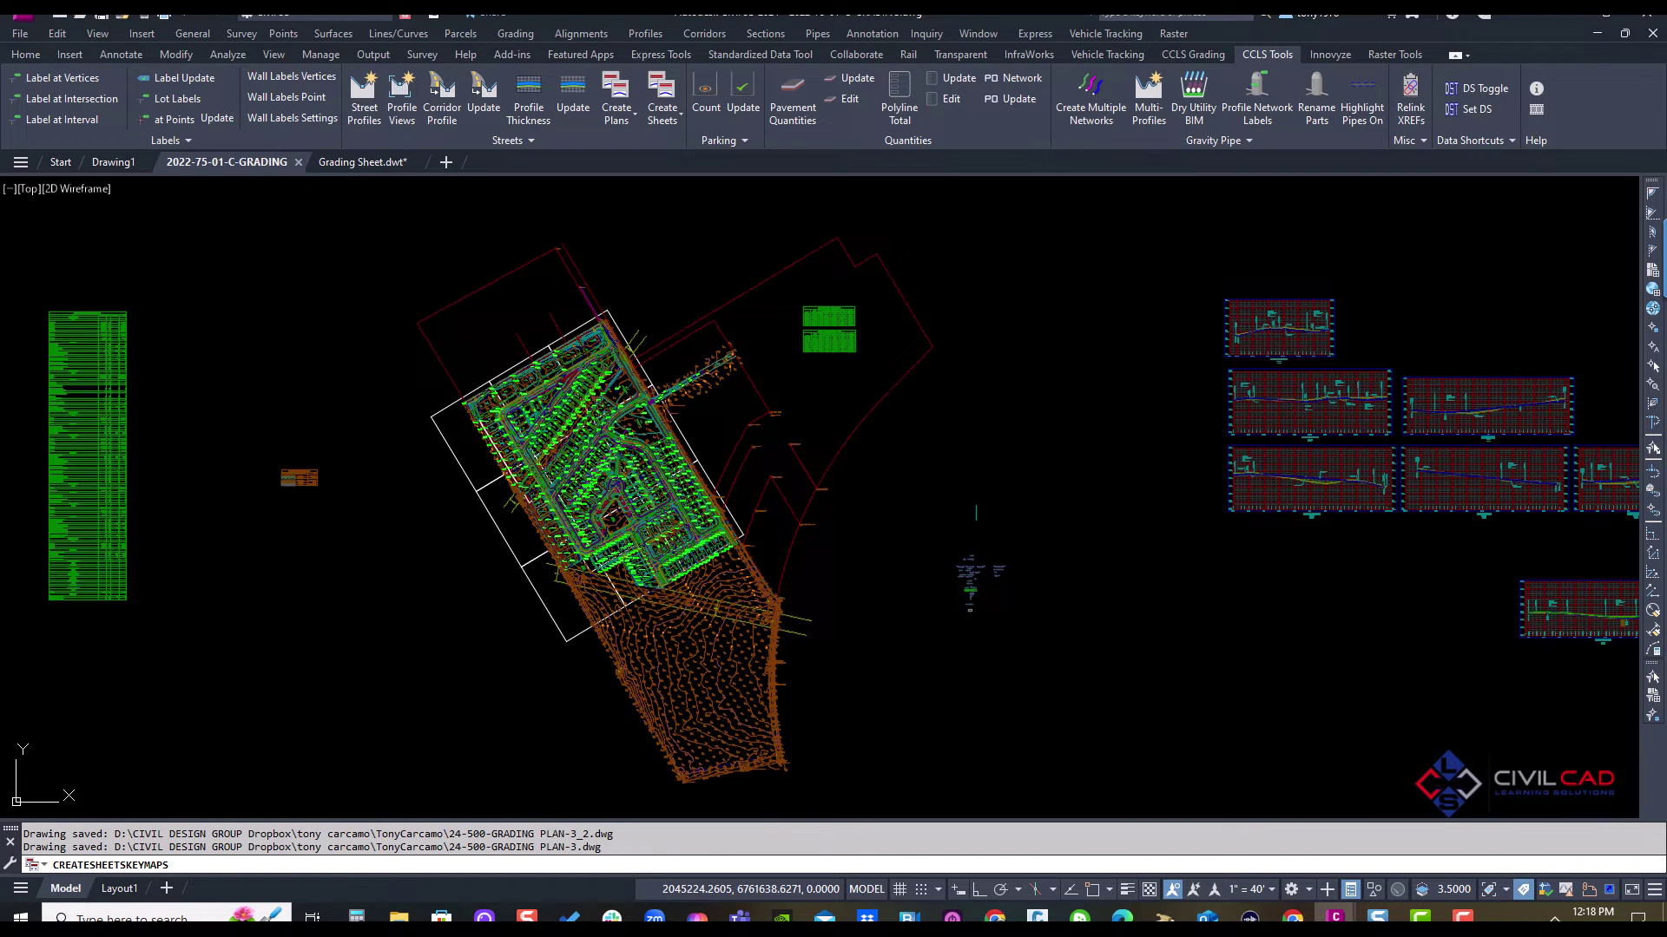
key(ctrl+s)
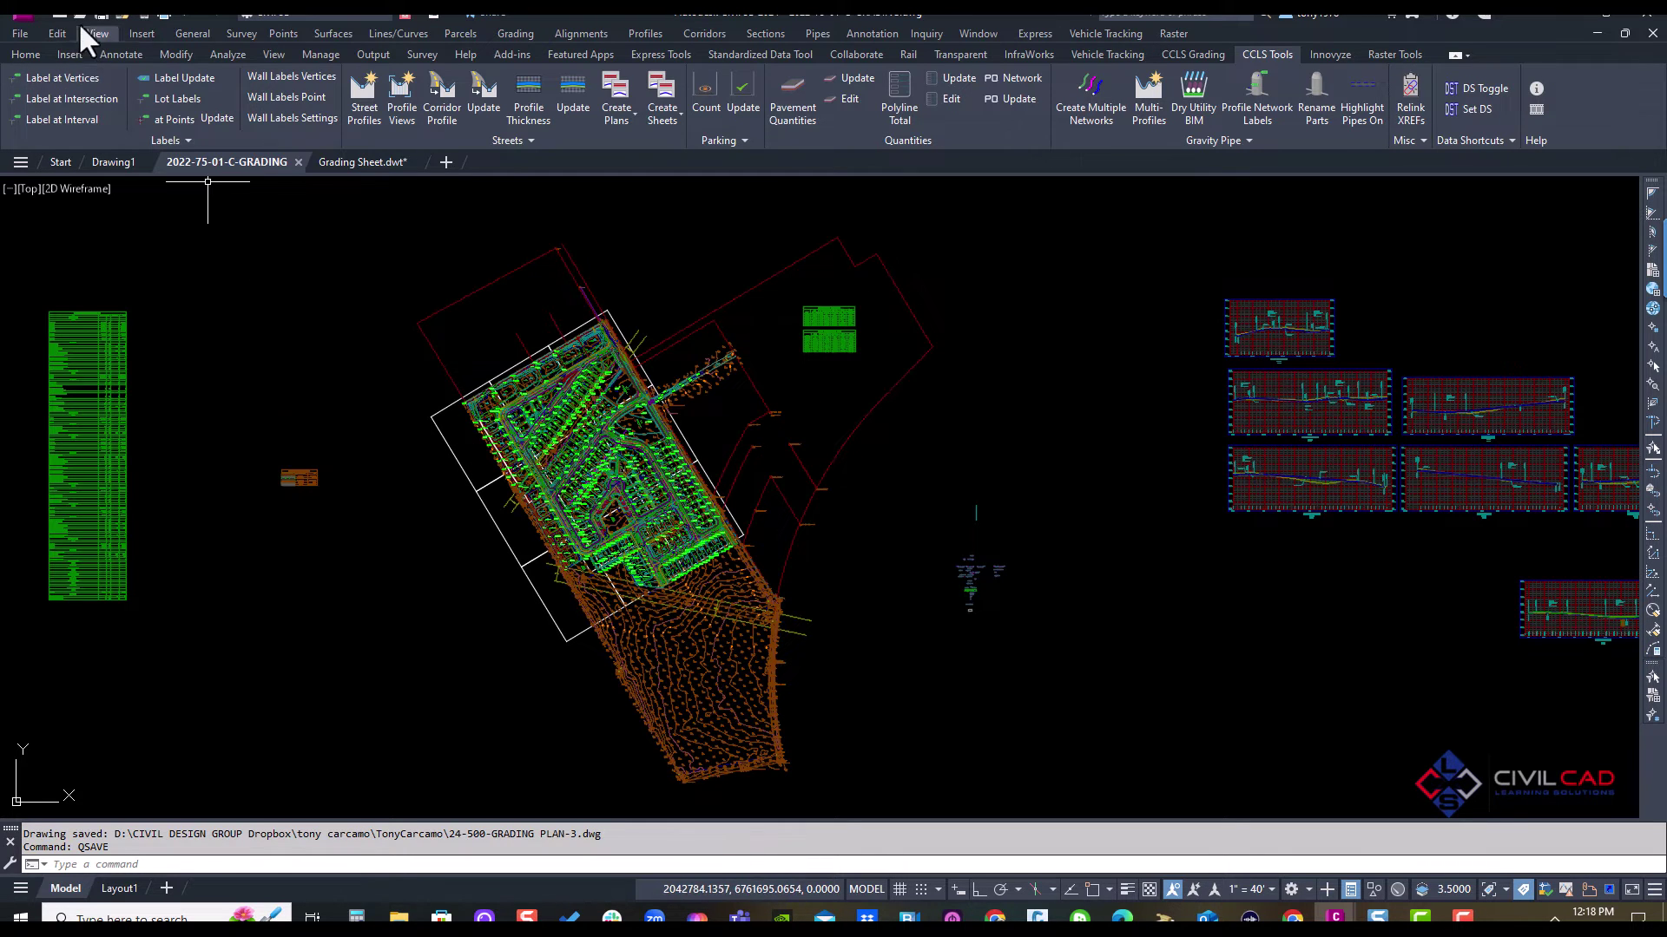
key(ctrl+o)
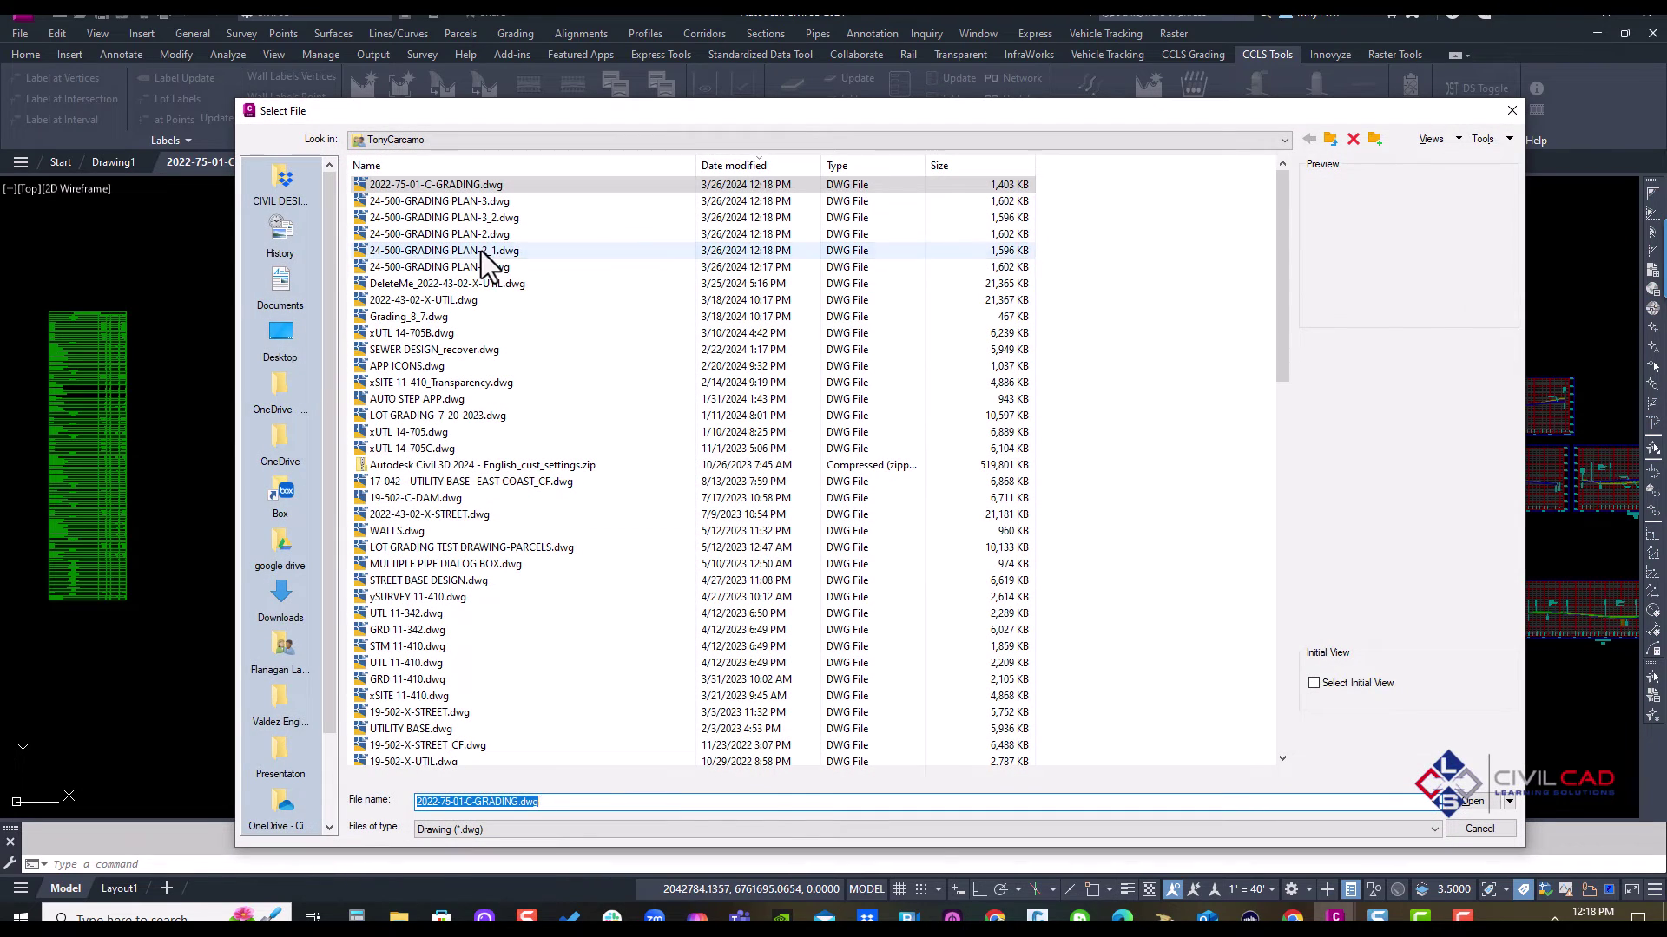
Open 24-500-GRADING PLAN-2.dwg ignoring unresolved references, and review its grading plan layouts.
click(501, 252)
key(Up)
click(1482, 829)
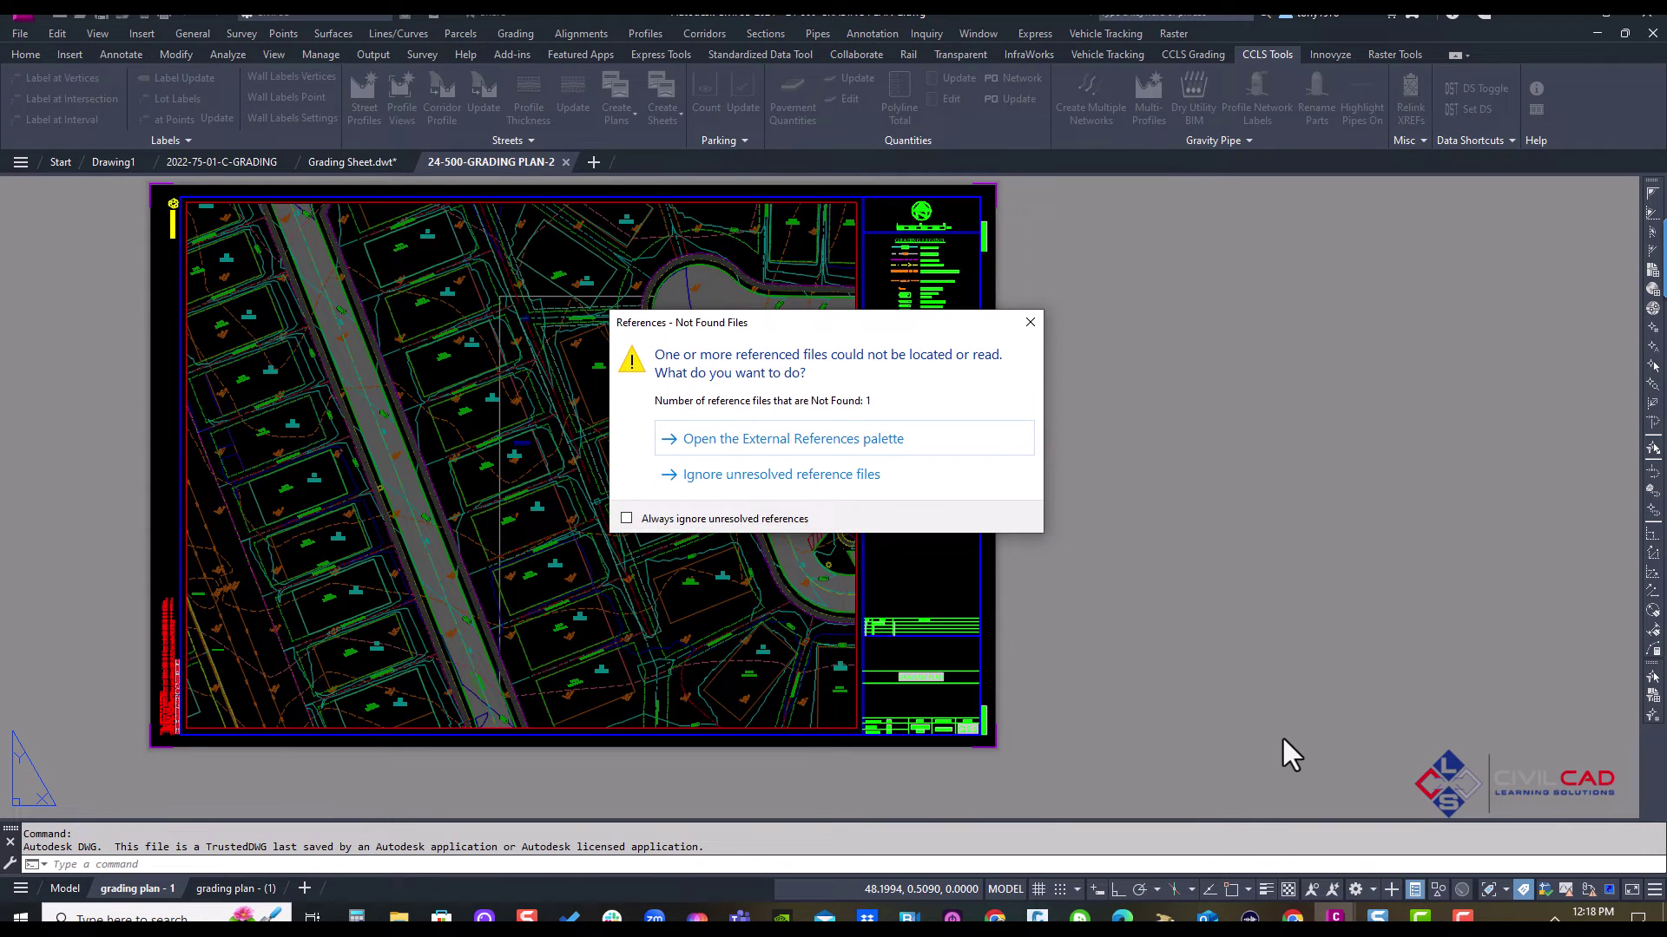
click(813, 489)
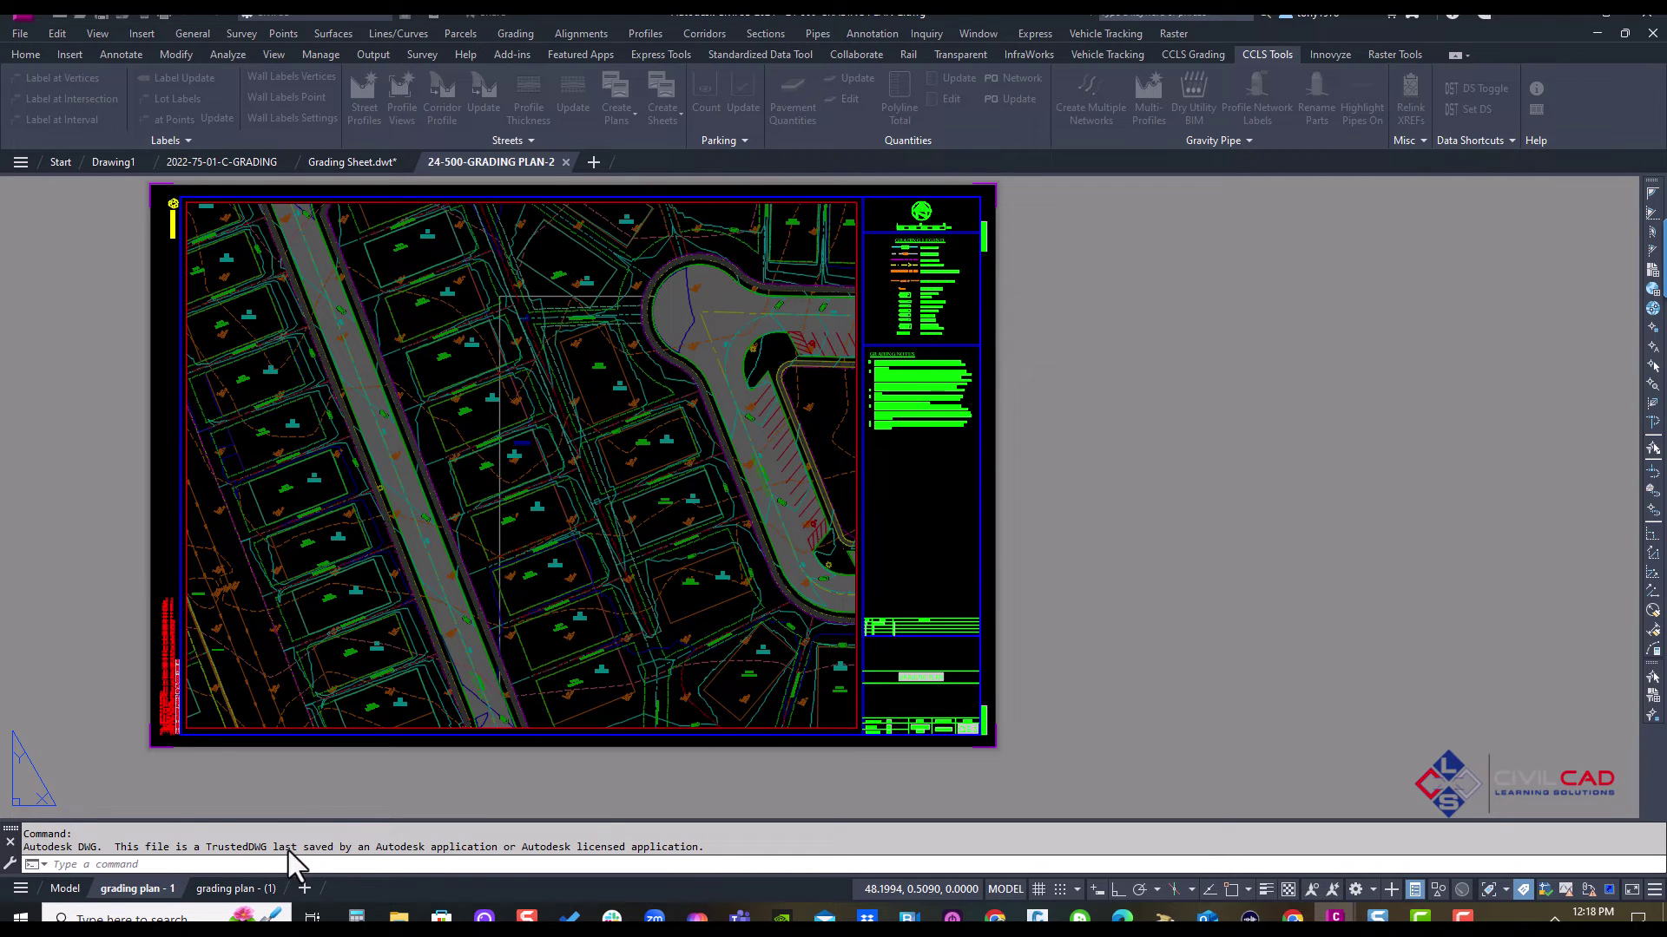
click(214, 888)
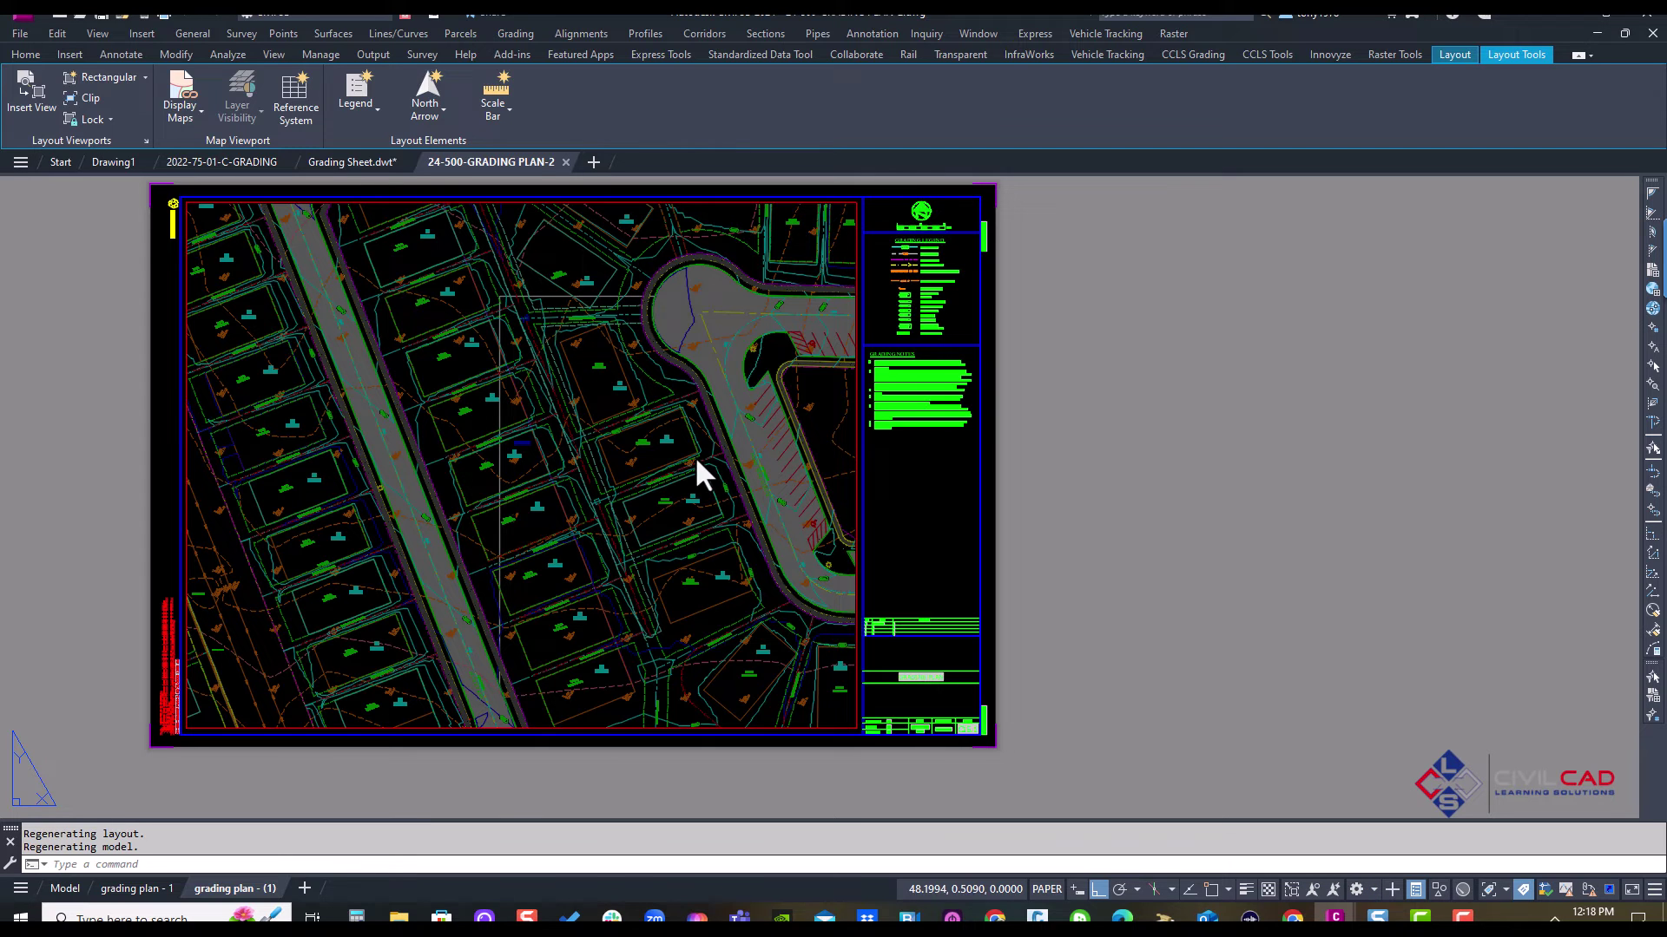
key(ctrl+Page_Up)
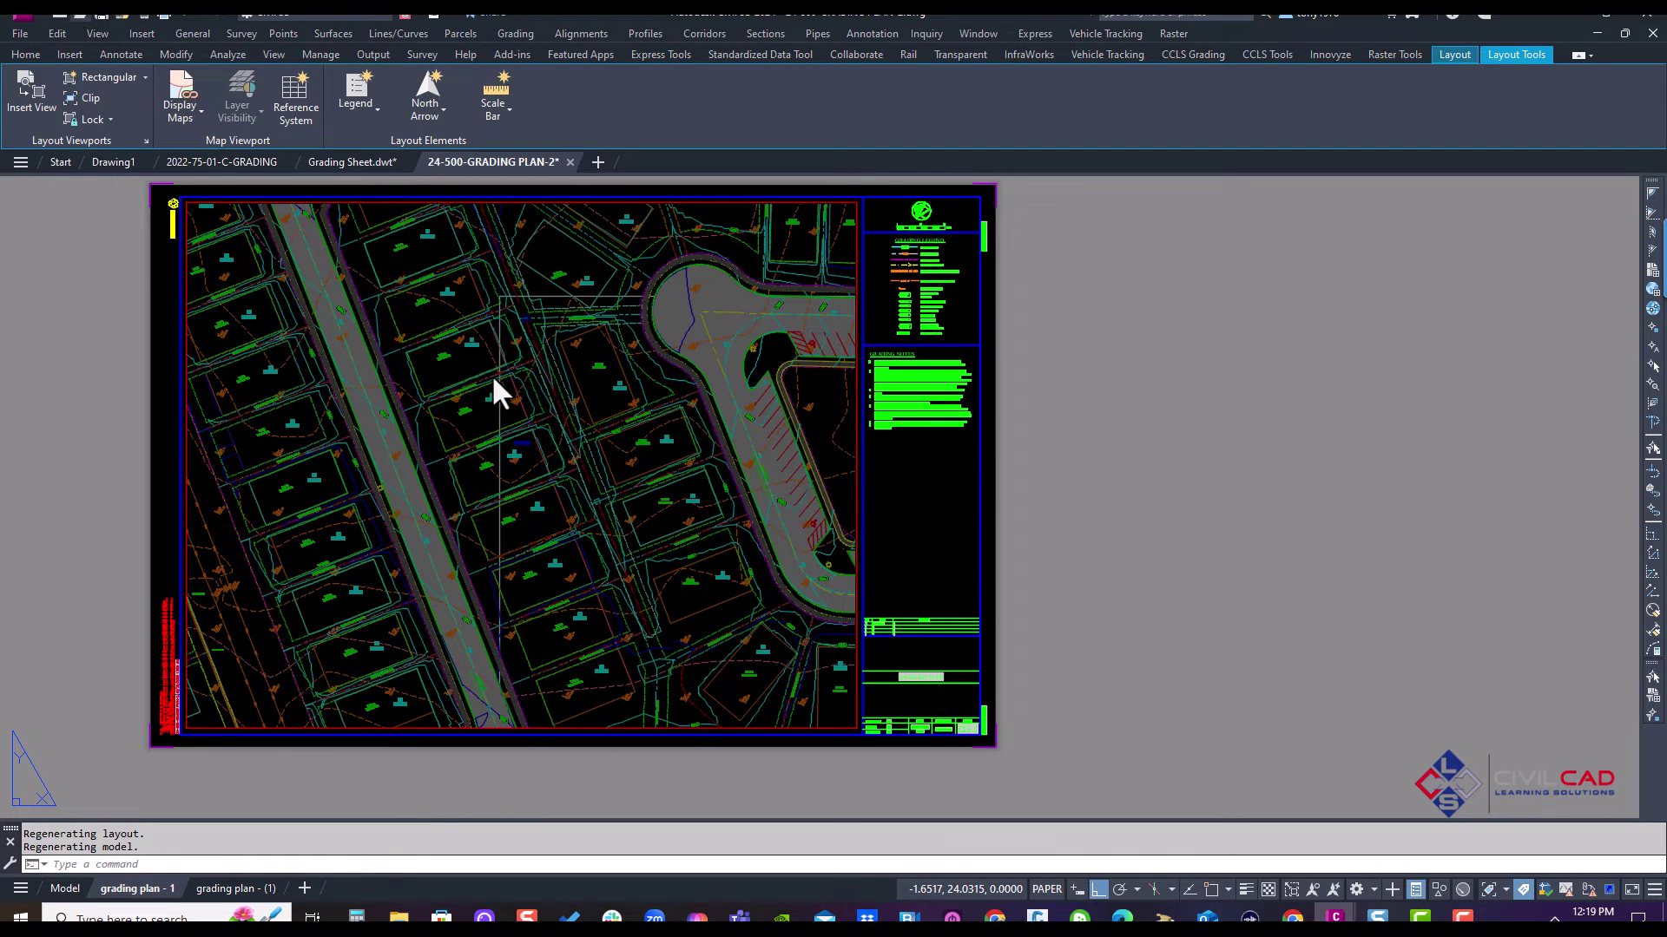
Open 24-500-GRADING PLAN-3_2.dwg, ignoring its unresolved reference files.
key(ctrl+o)
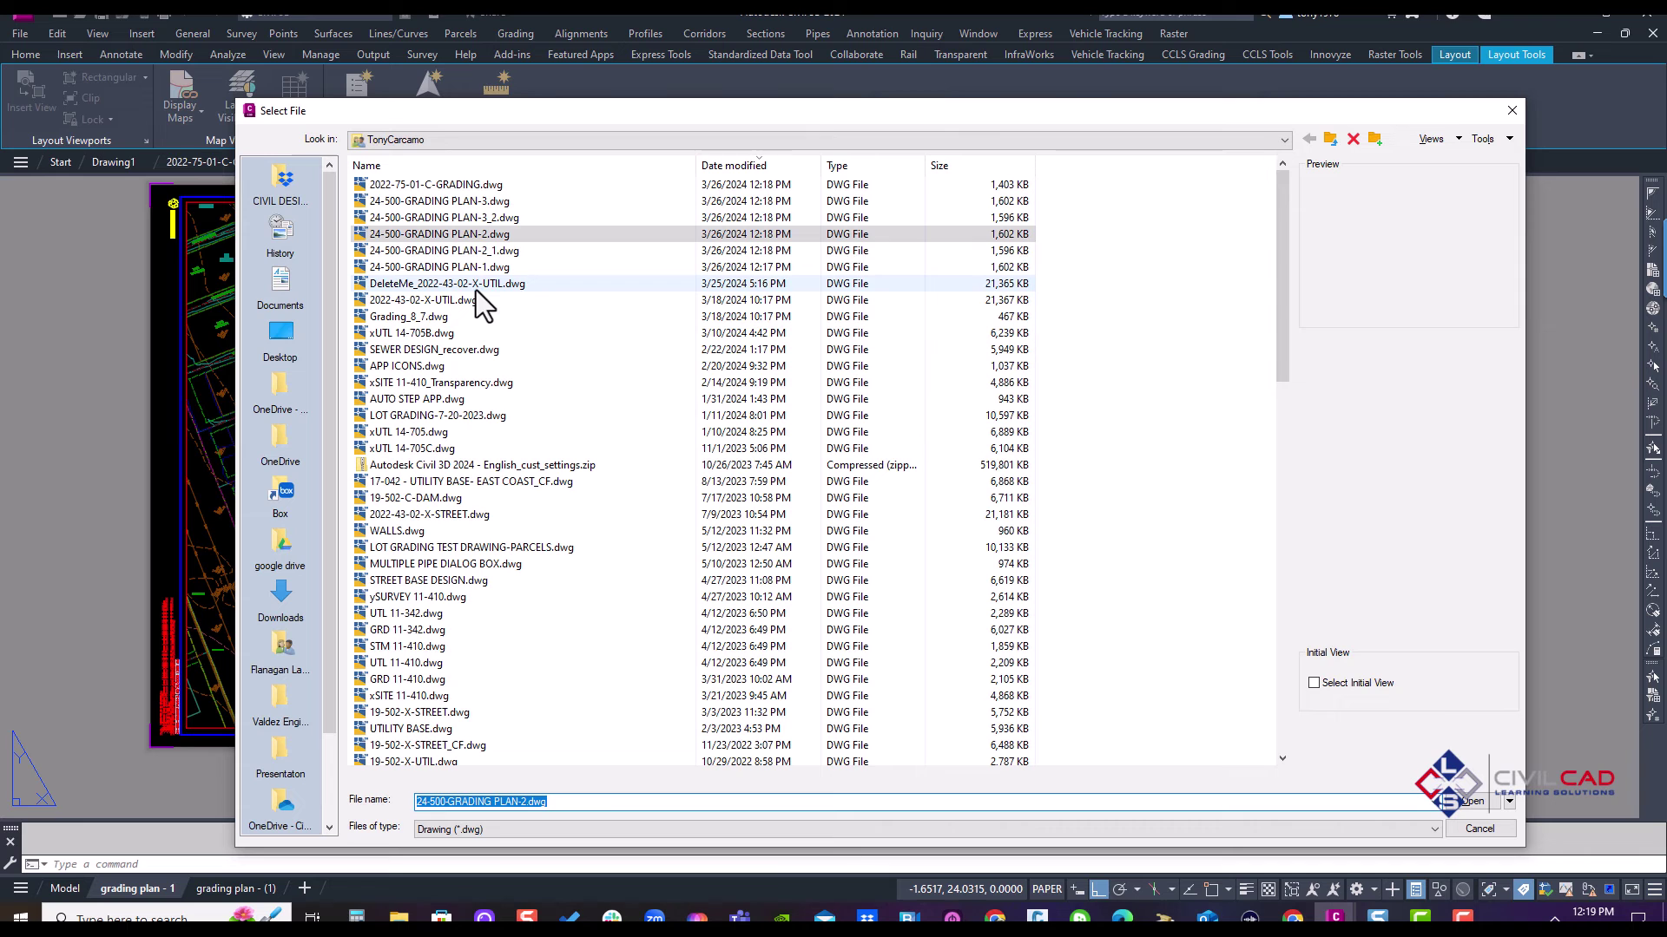
click(487, 251)
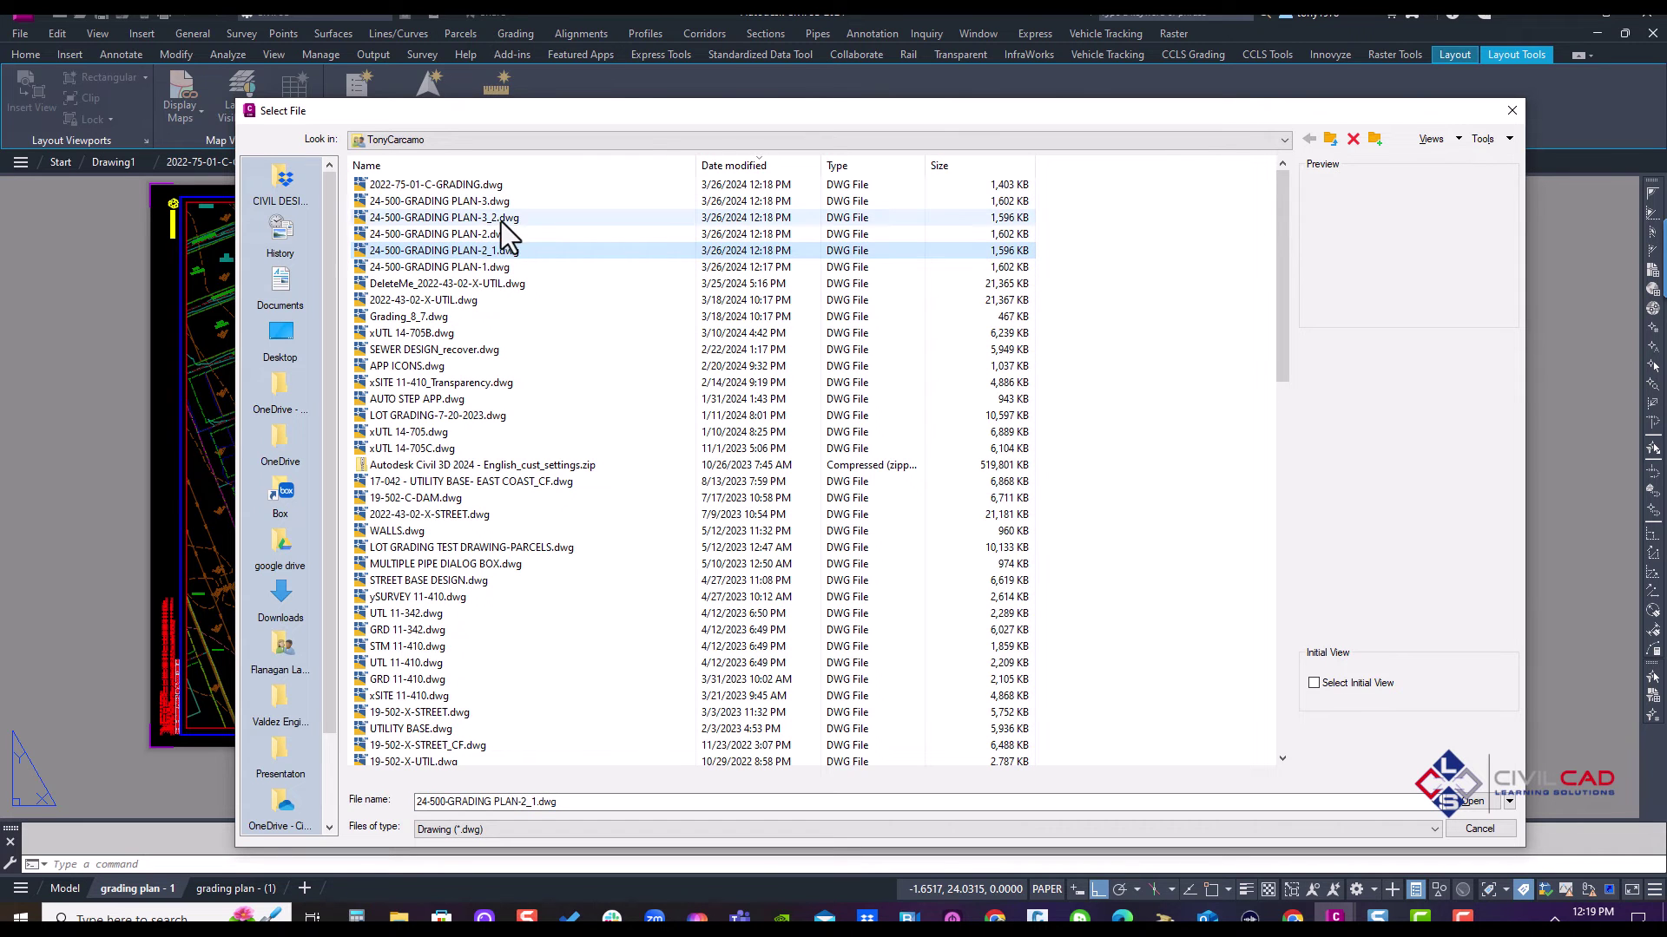
click(501, 223)
click(1473, 802)
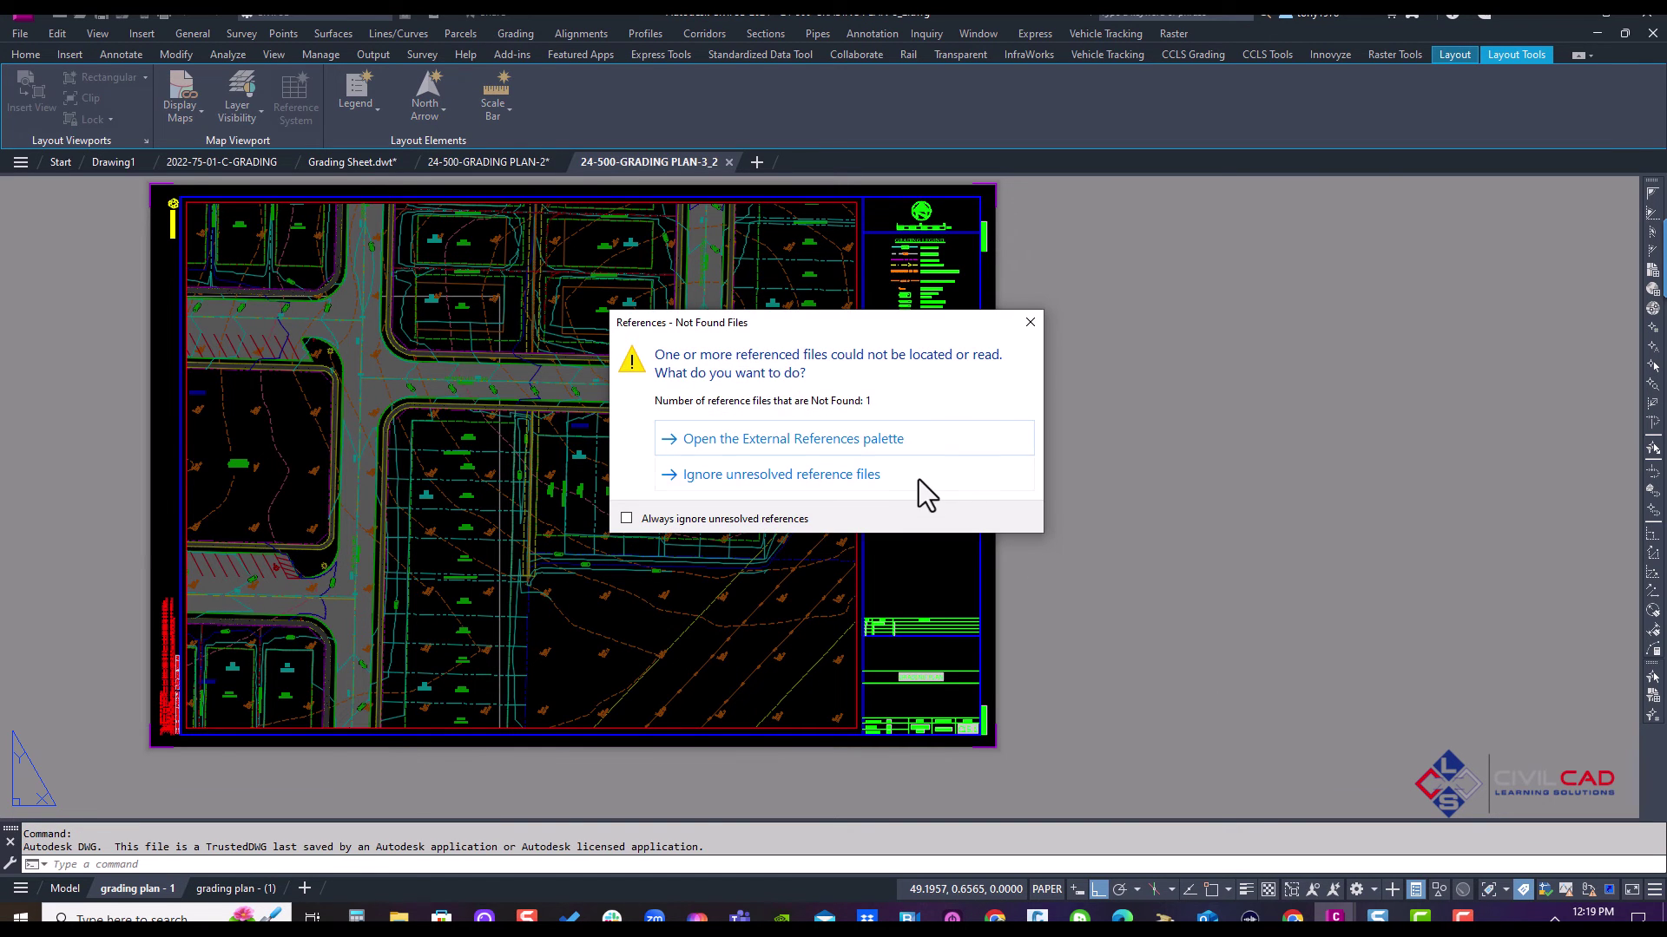
click(918, 480)
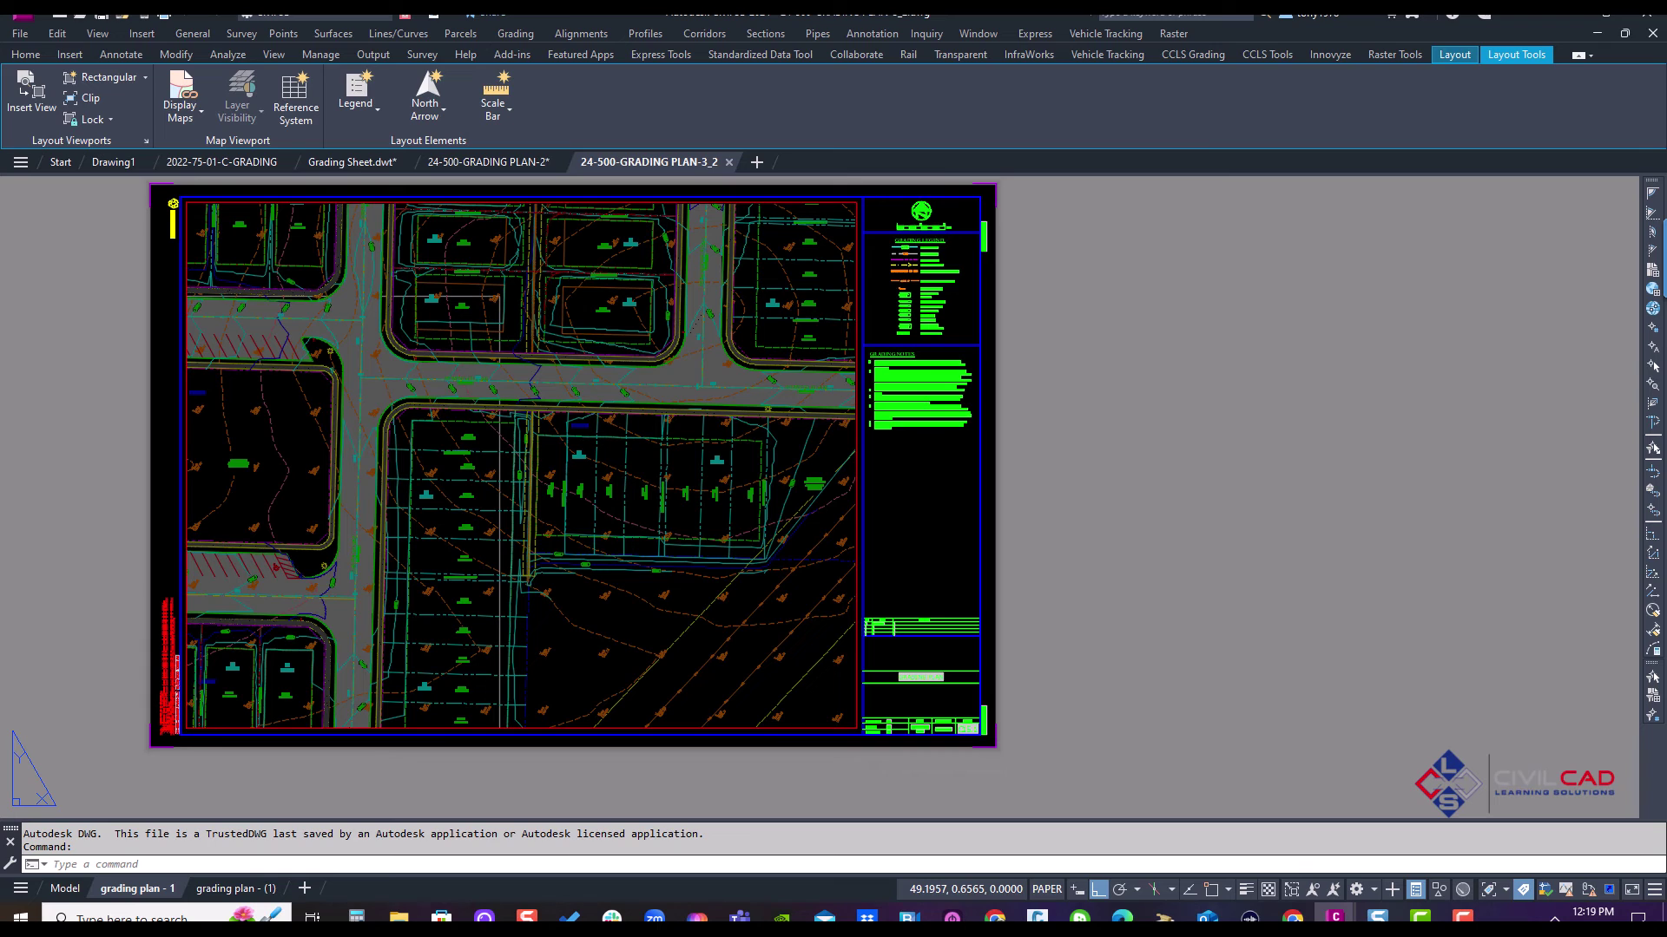